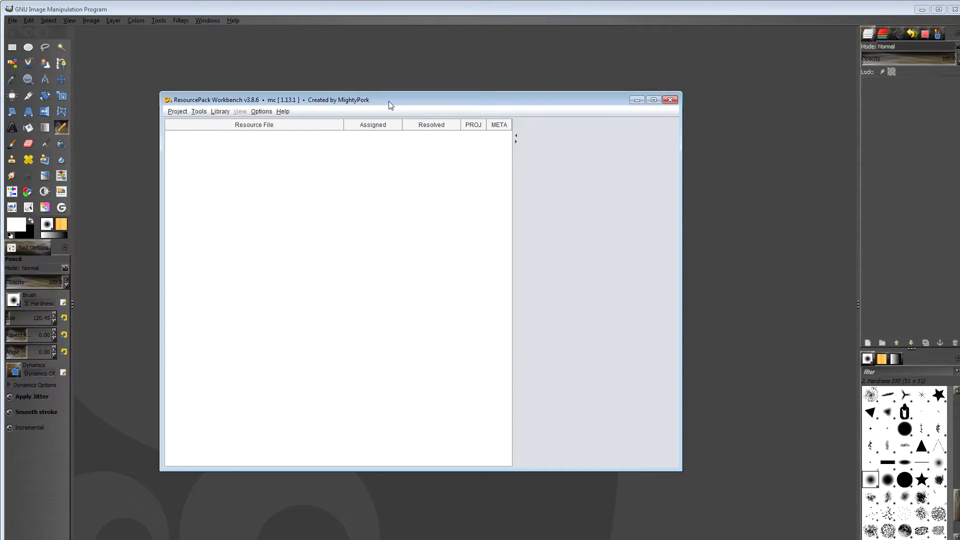
Create a blank resource pack project named "New Pack" with the title "Made by me!".
left_click_drag(389, 101, 389, 112)
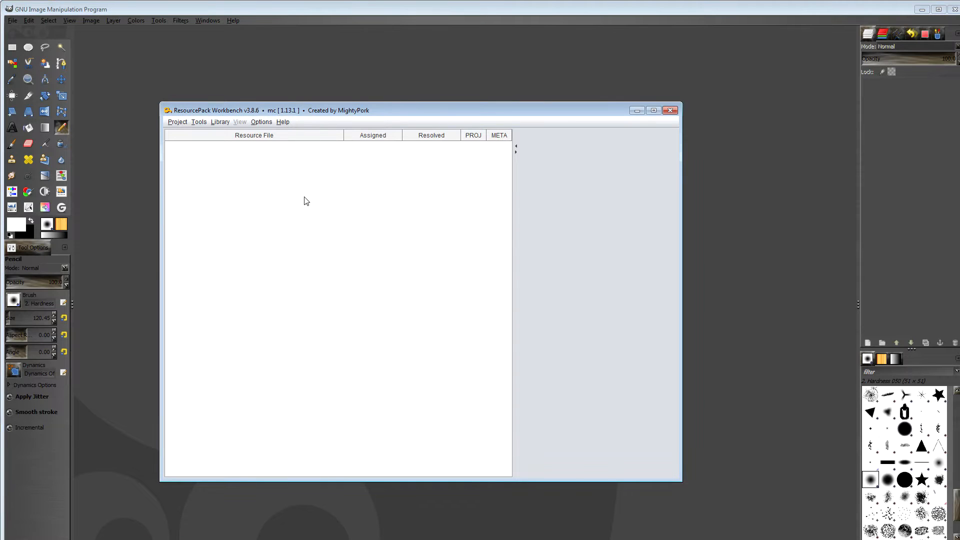
left_click(179, 122)
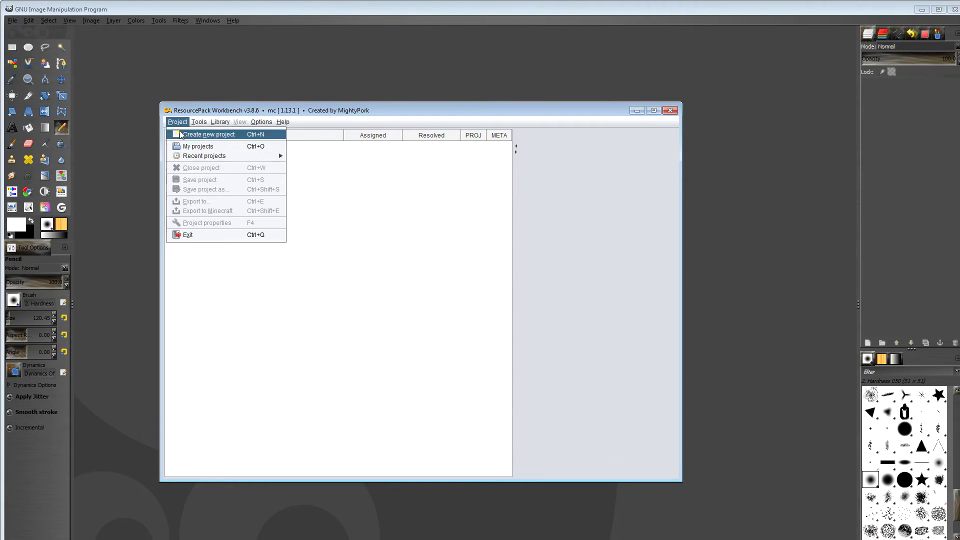
left_click(182, 133)
left_click(405, 332)
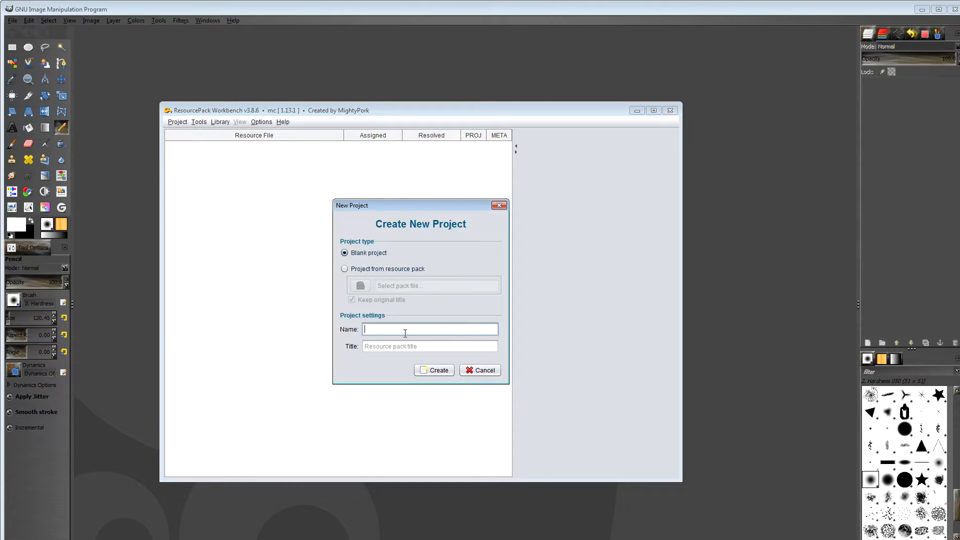
type("New Pack")
key("Tab")
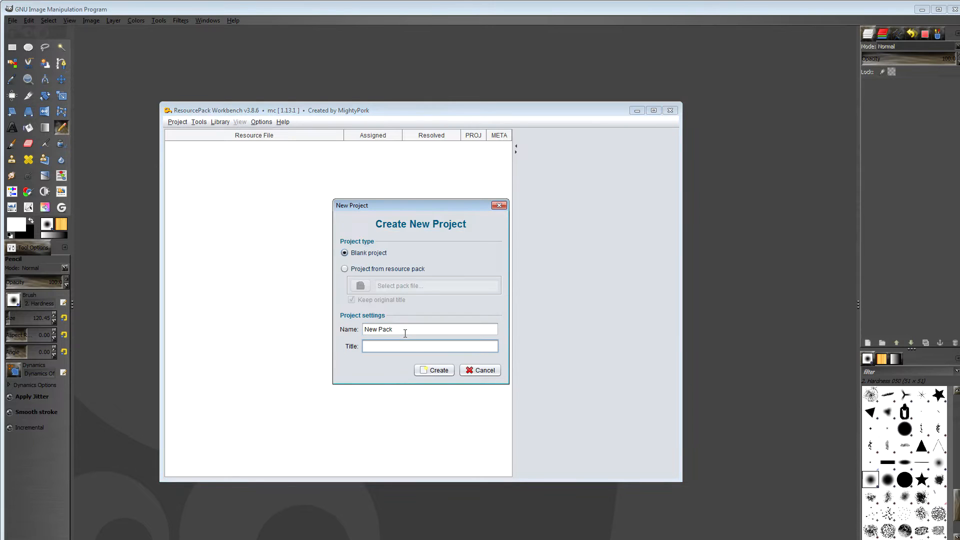
type("Made by me!")
left_click(427, 370)
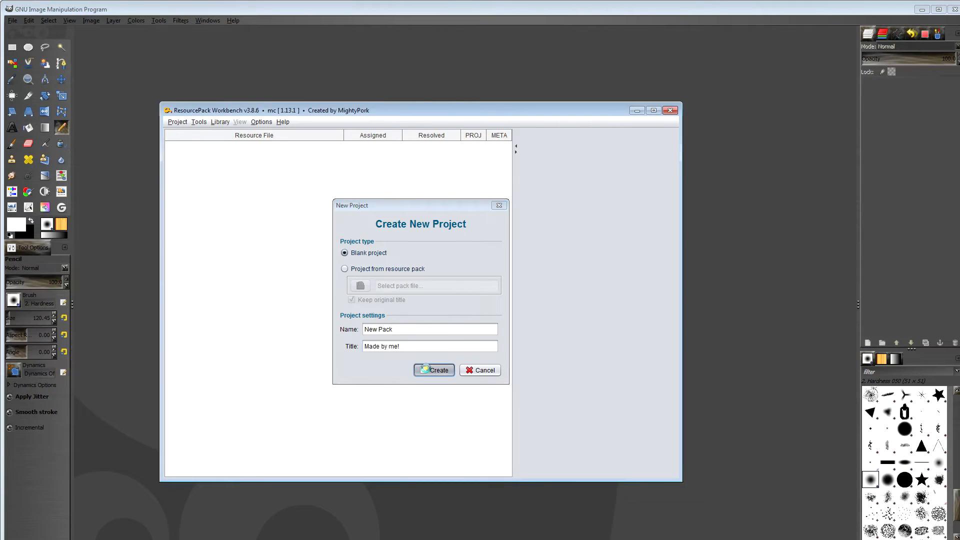
Expand the pack's Textures folder in the resource list and check the contents of its Blocks subfolder.
scroll(339, 316, "down", 12)
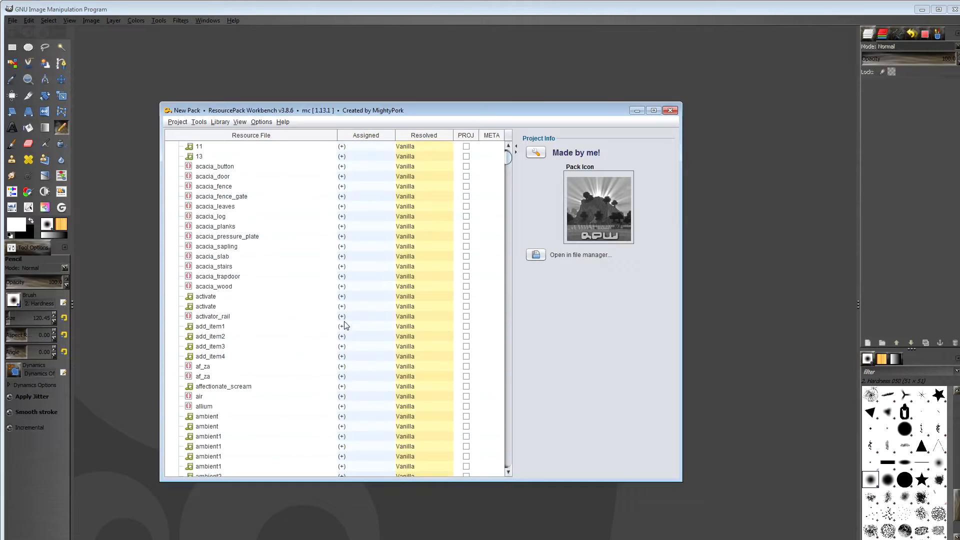
scroll(340, 318, "up", 12)
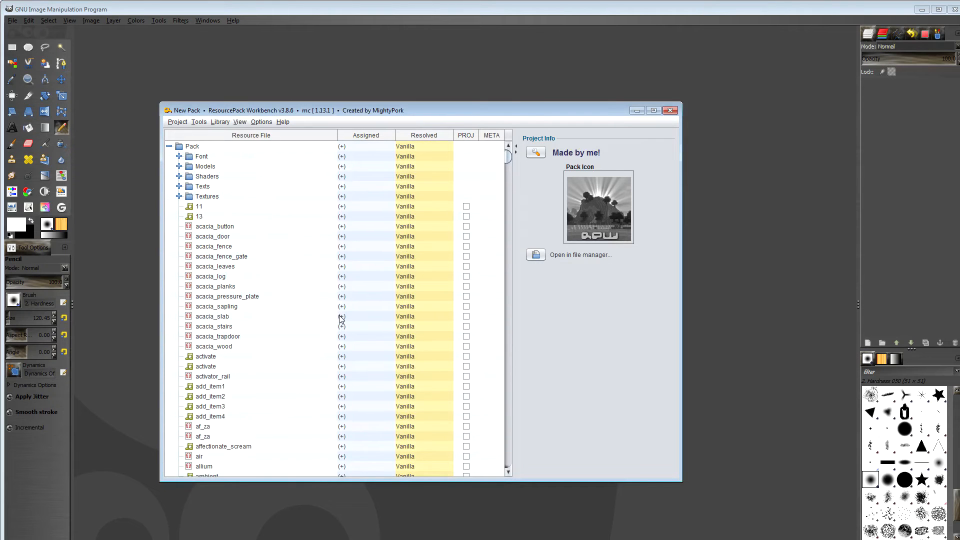
left_click(179, 196)
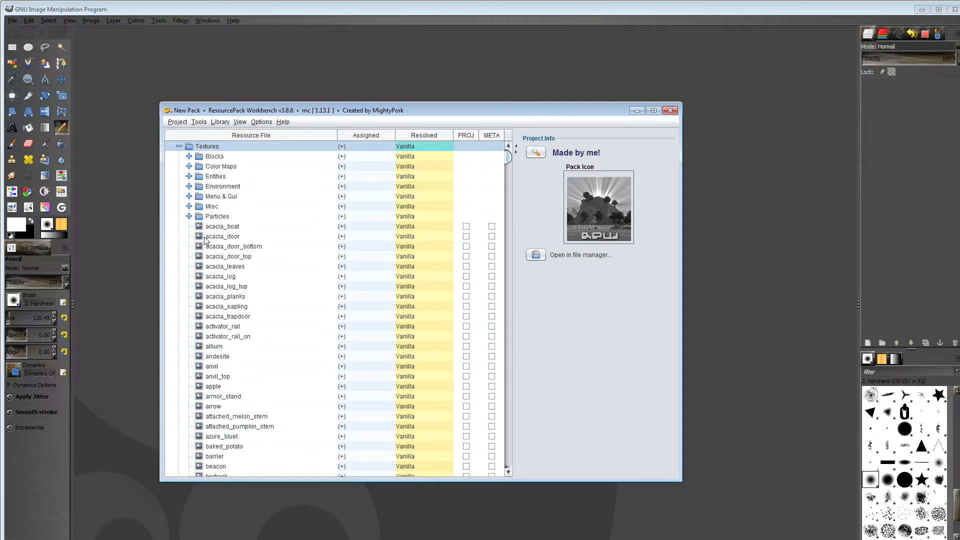
scroll(326, 340, "down", 4)
scroll(320, 337, "down", 4)
scroll(306, 330, "up", 11)
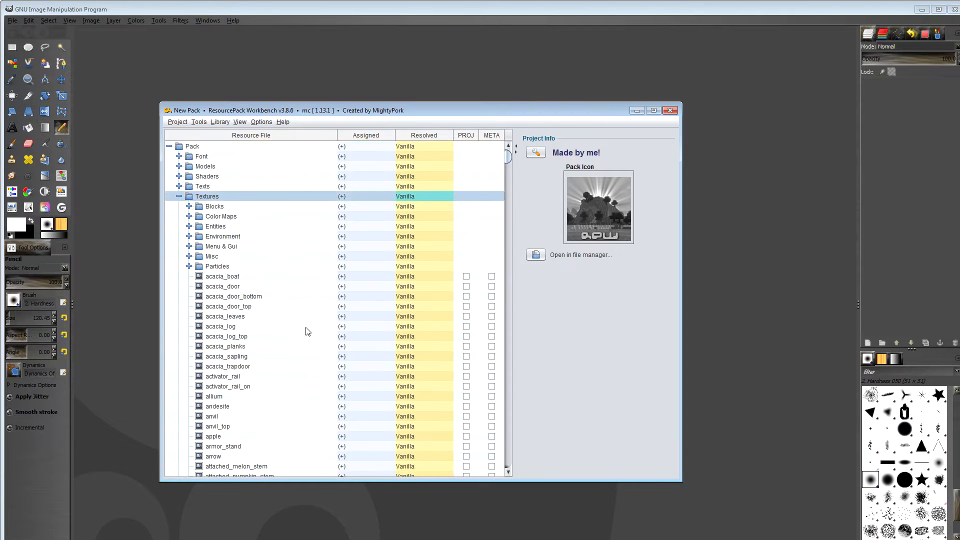
left_click(191, 207)
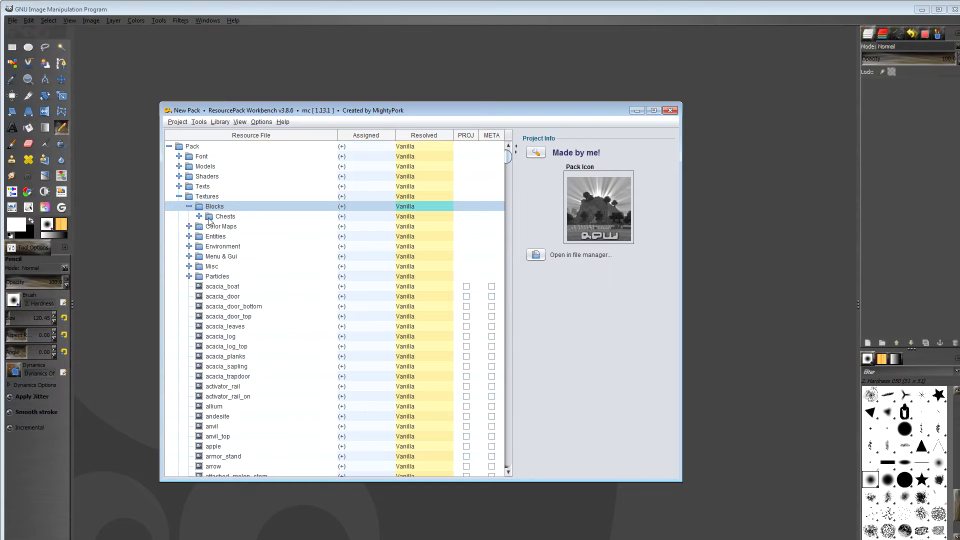
left_click(189, 206)
Browse the texture list and preview several textures, including acacia_door_top, mushroom_stem and orange_wool.
left_click(226, 306)
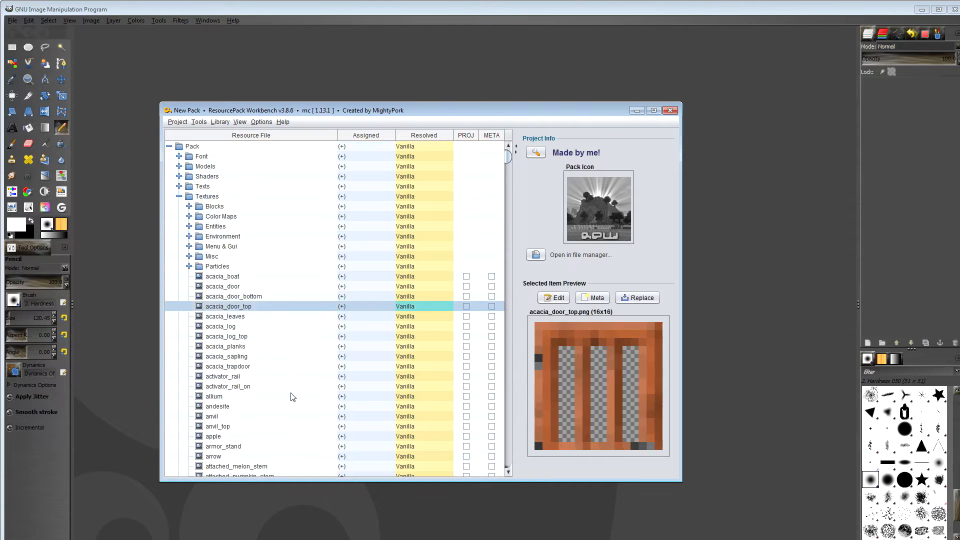
scroll(311, 412, "down", 12)
left_click(300, 376)
scroll(407, 337, "down", 5)
left_click_drag(507, 166, 508, 225)
left_click(245, 287)
scroll(223, 347, "down", 17)
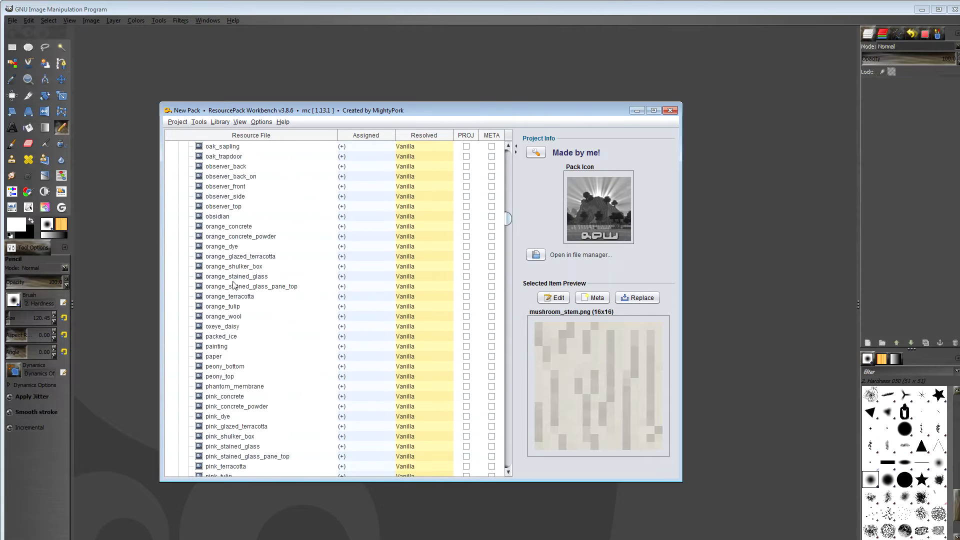
left_click(235, 286)
left_click(233, 316)
scroll(235, 323, "down", 6)
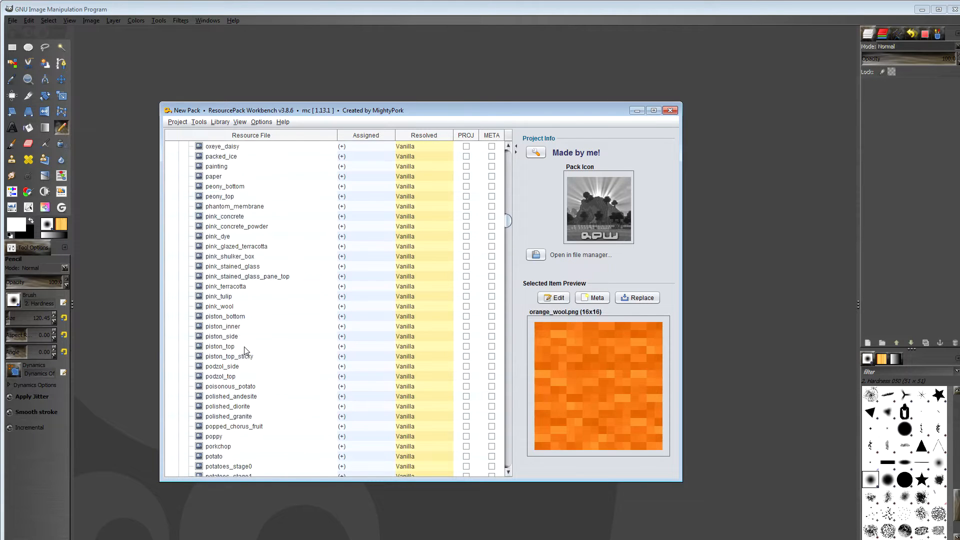
Open the pink_tulip texture for editing, agreeing to copy it into the project.
left_click(230, 298)
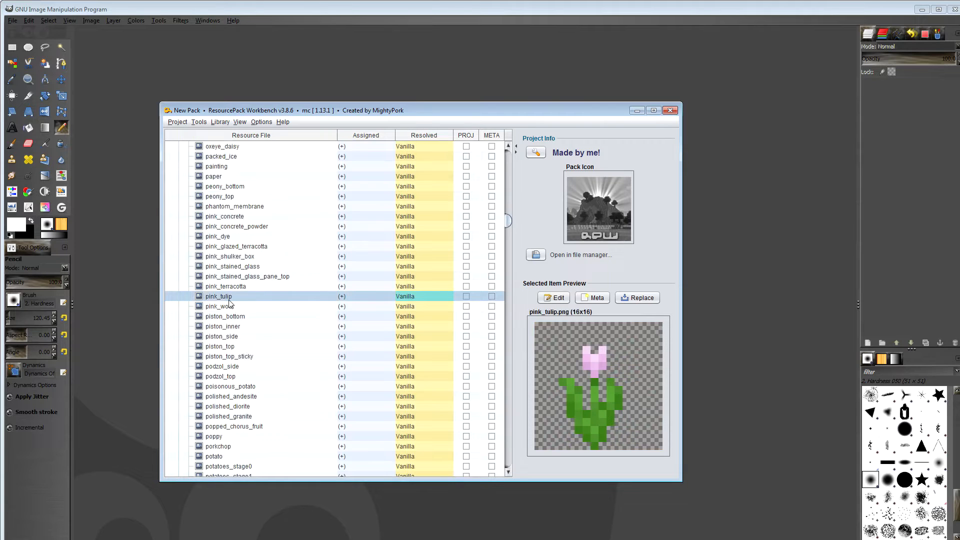
left_click(553, 298)
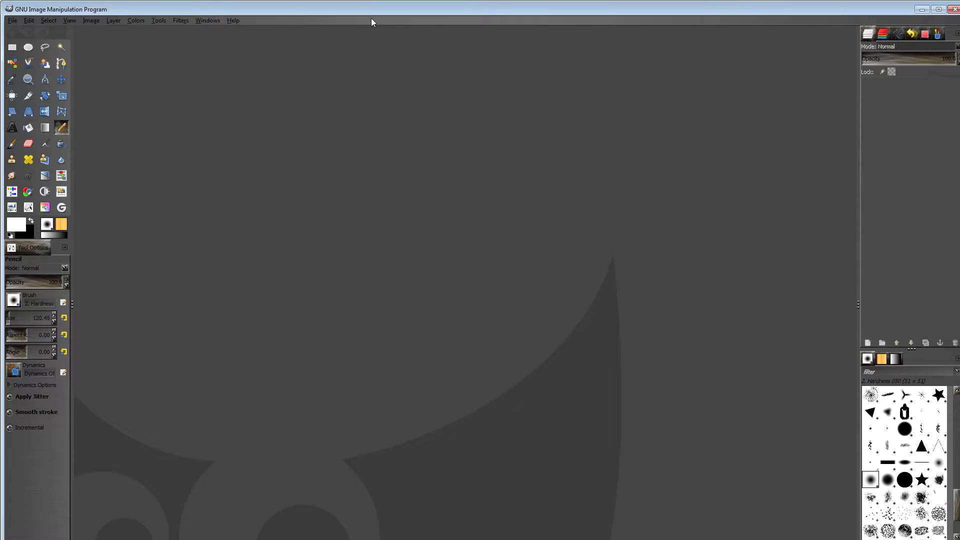
key("alt+Tab")
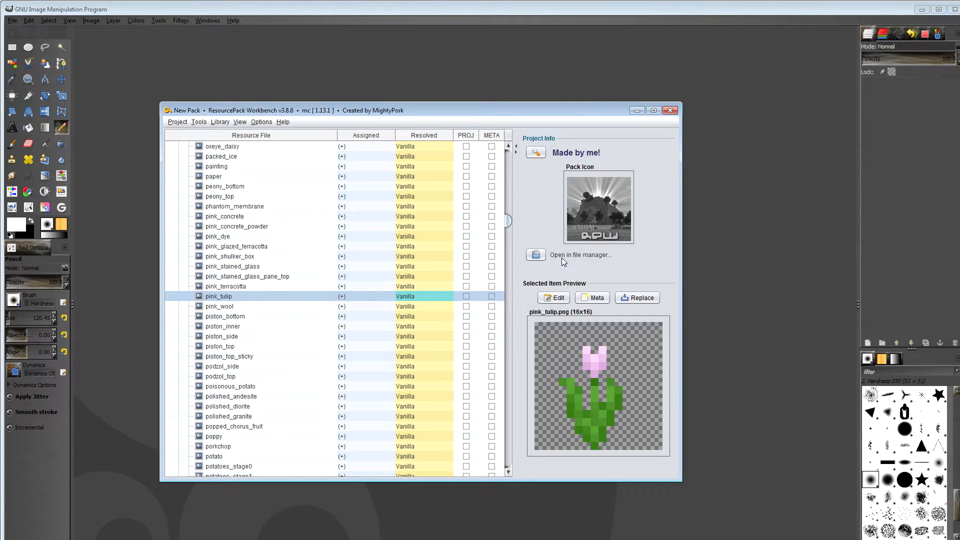
left_click(562, 298)
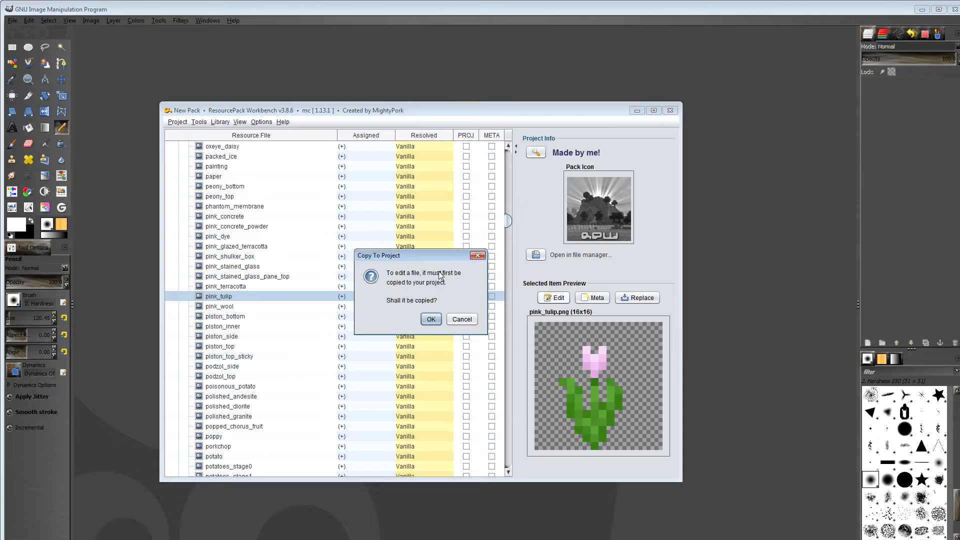
left_click(430, 318)
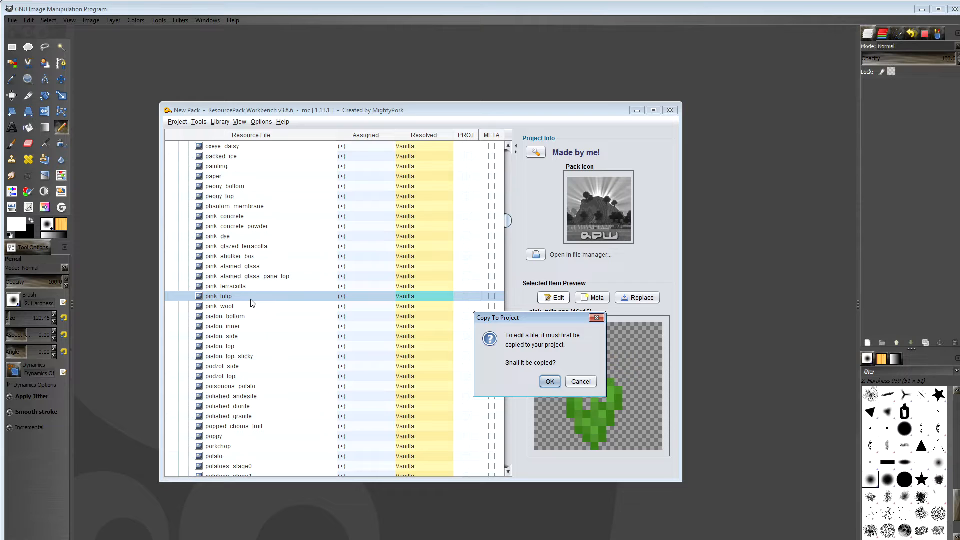
left_click(550, 383)
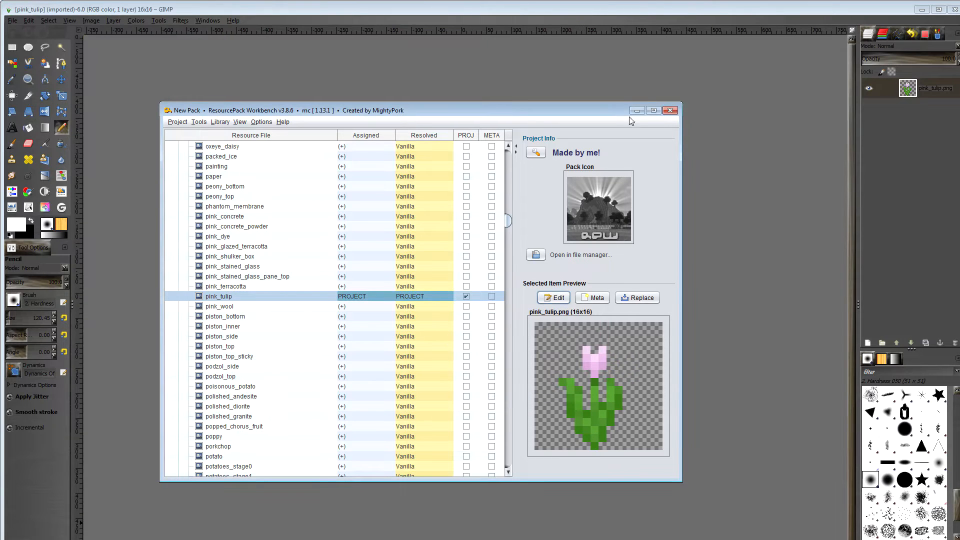
Switch to GIMP and add a new transparent 16 × 16 px layer above the pink tulip image.
left_click(637, 110)
scroll(488, 300, "up", 9)
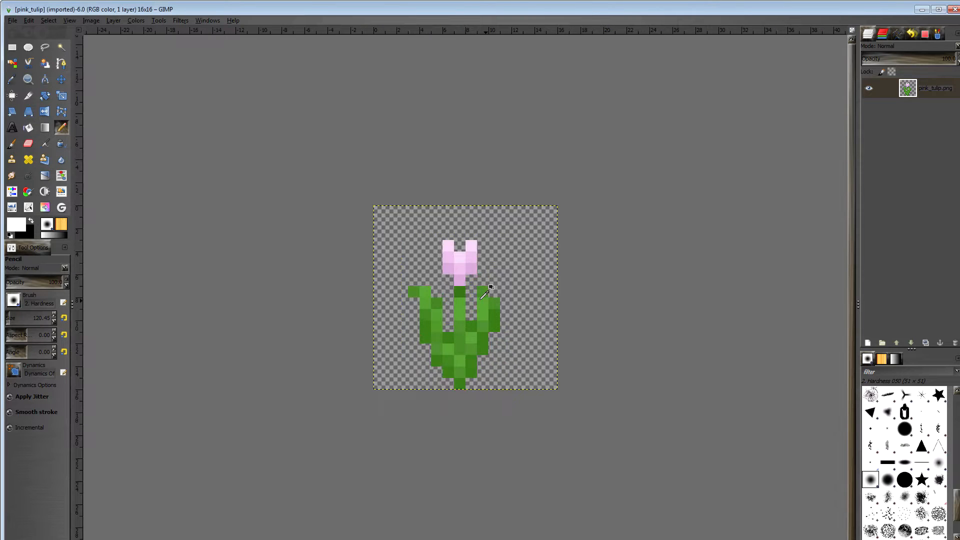
scroll(482, 297, "up", 1)
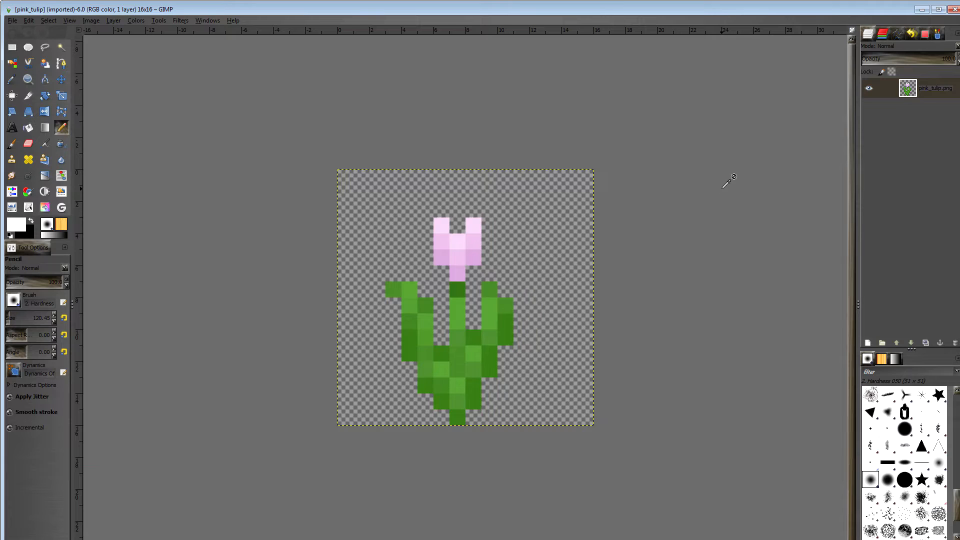
right_click(887, 102)
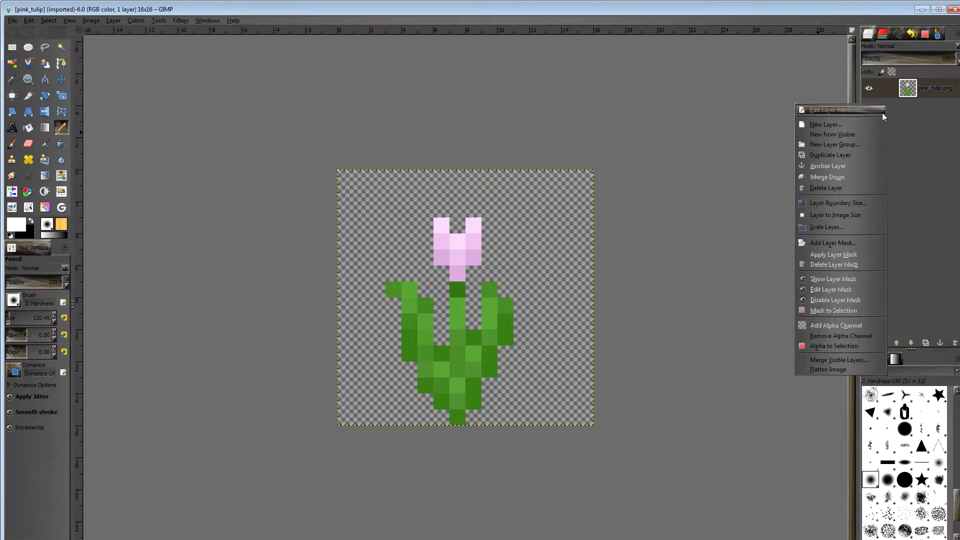
left_click(875, 126)
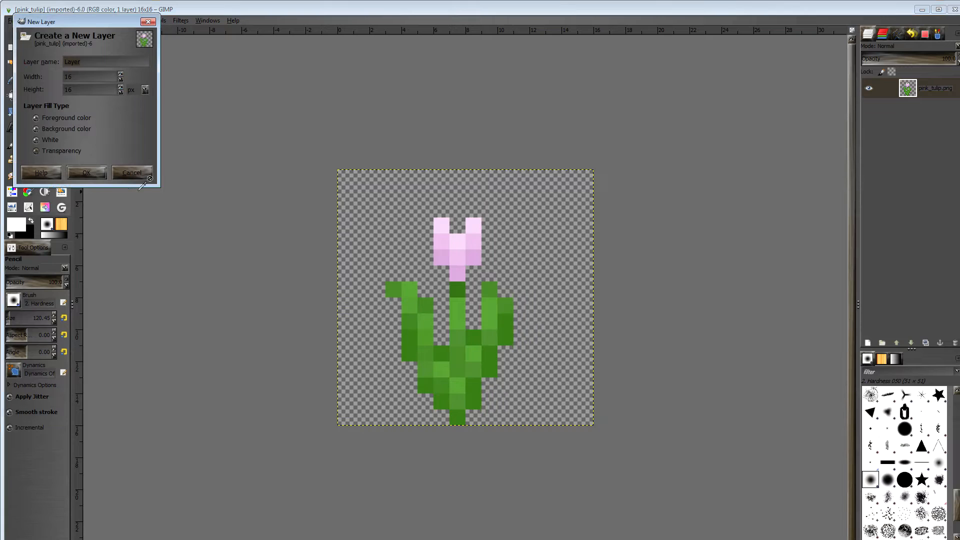
left_click(97, 176)
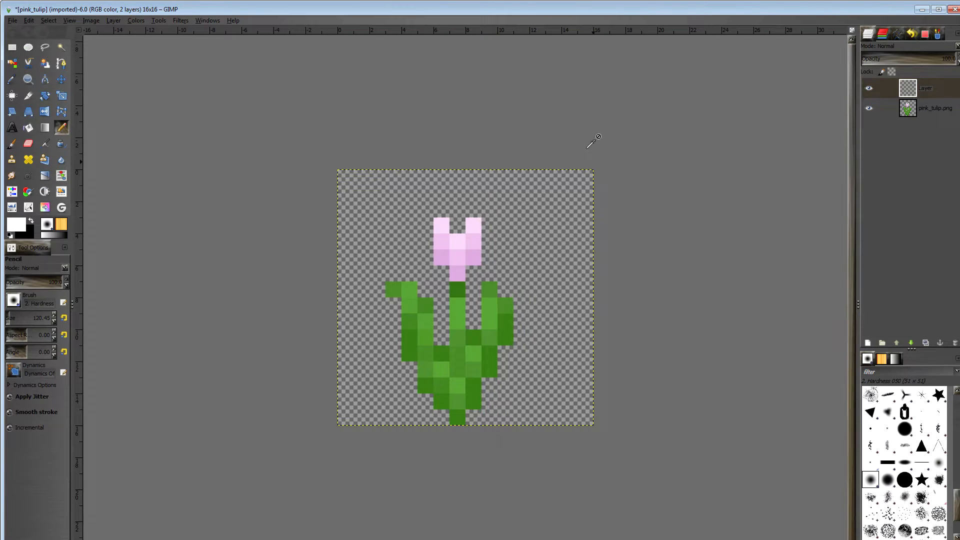
Sample a pink petal color from the pink_tulip.png layer as the foreground color and make the new layer active again.
left_click(15, 230)
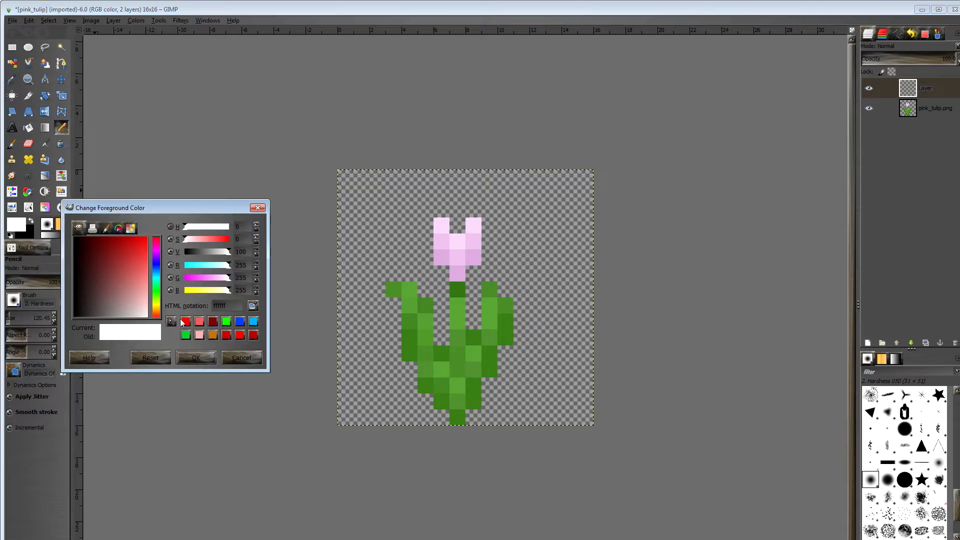
left_click(242, 357)
left_click(12, 79)
left_click(929, 108)
left_click(463, 248)
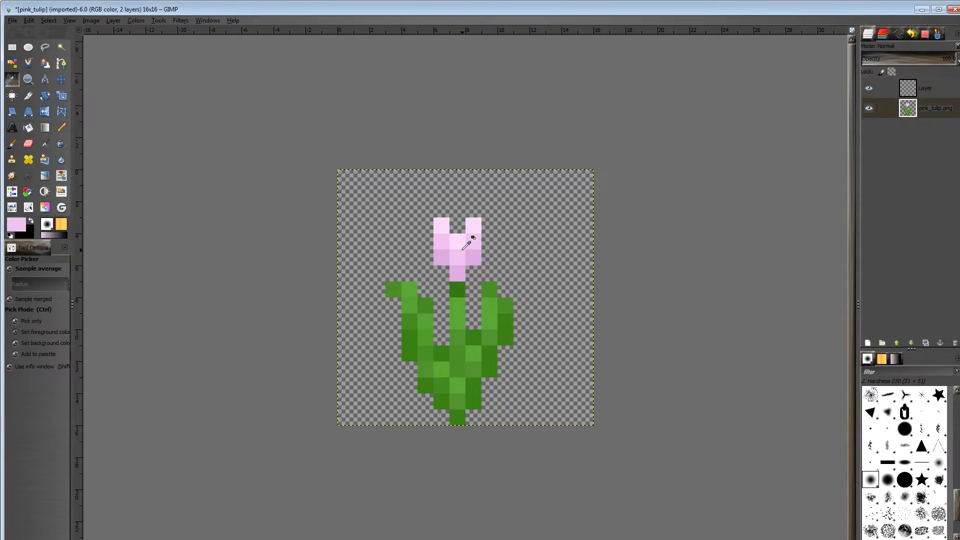
left_click(913, 93)
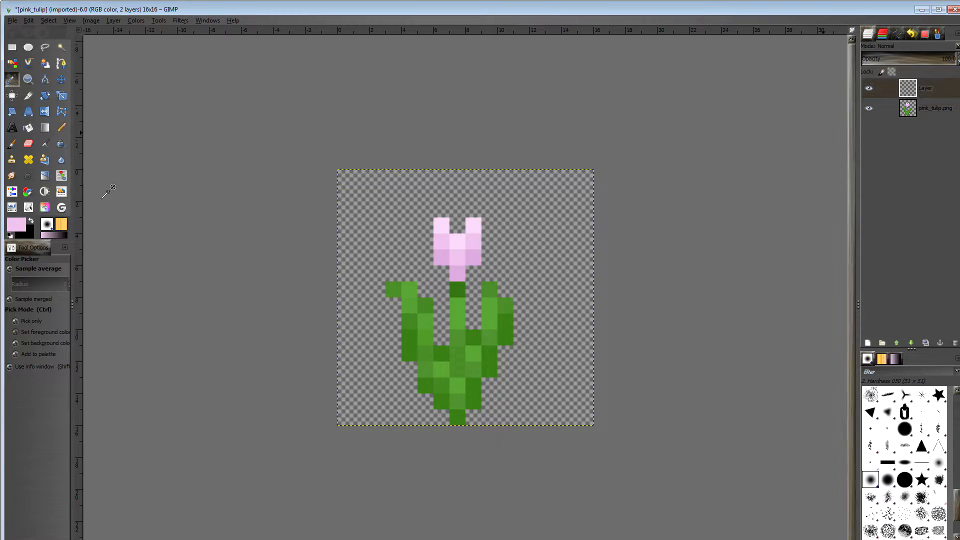
Choose the Pencil with the Hardness 100 brush and switch from it to the Airbrush tool.
left_click(67, 128)
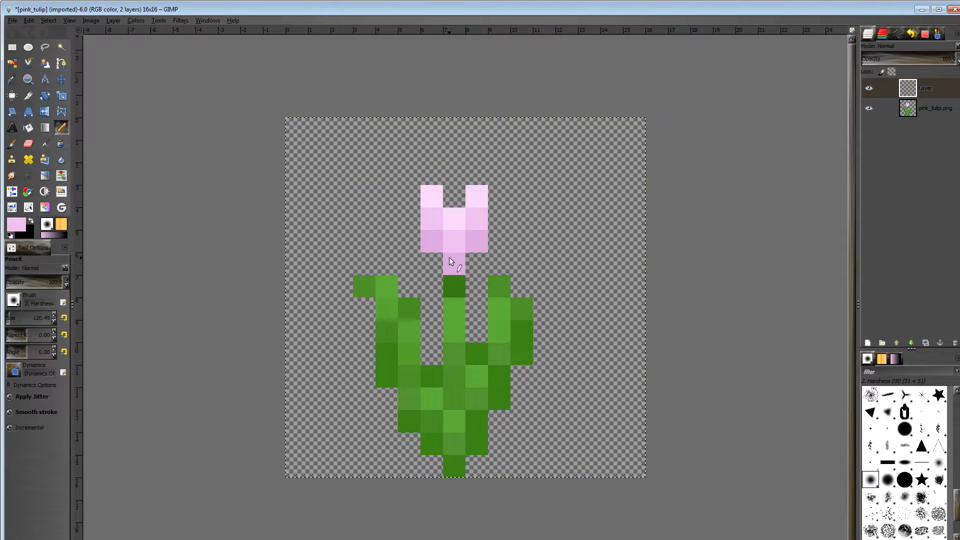
key("plus")
left_click(904, 479)
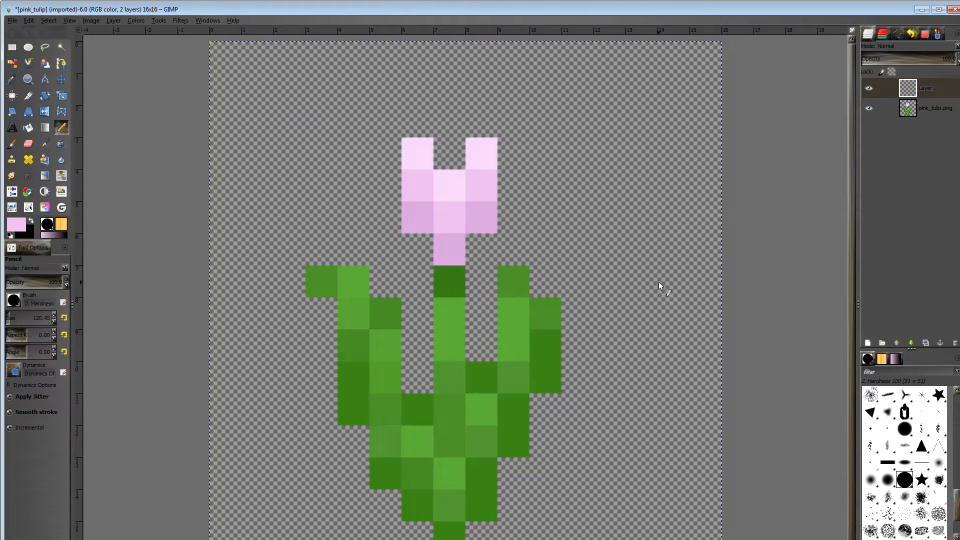
key("a")
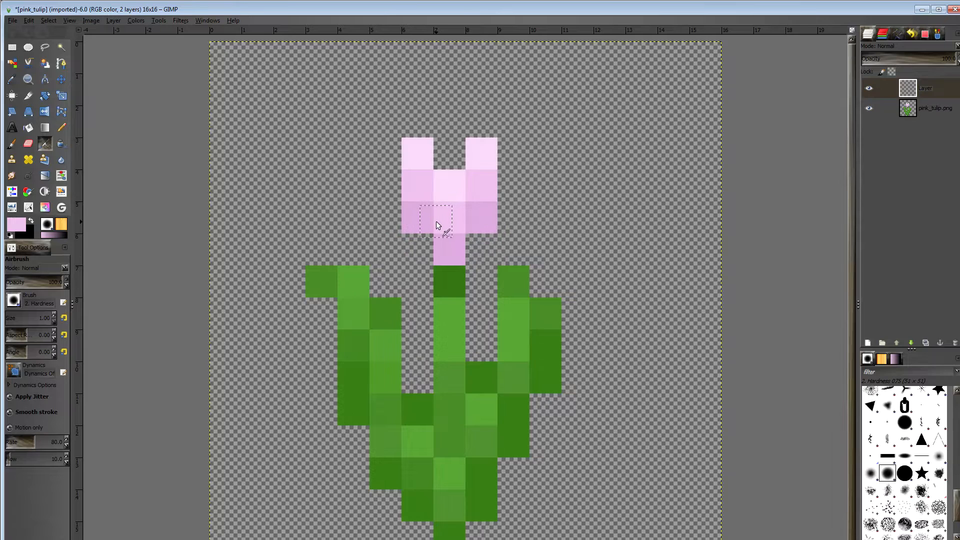
key("minus")
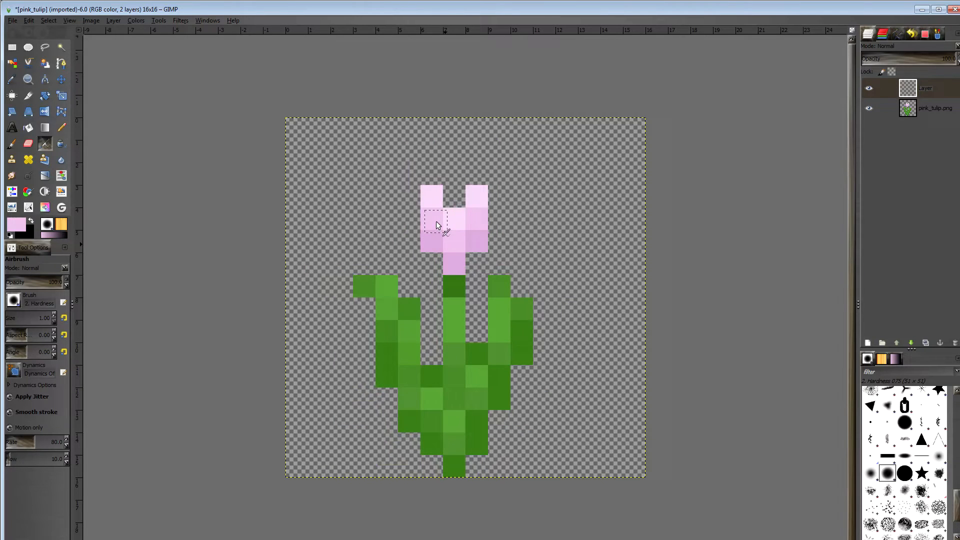
Try to scale the new empty layer to 32 × 32 px with interpolation set to None.
left_click(109, 22)
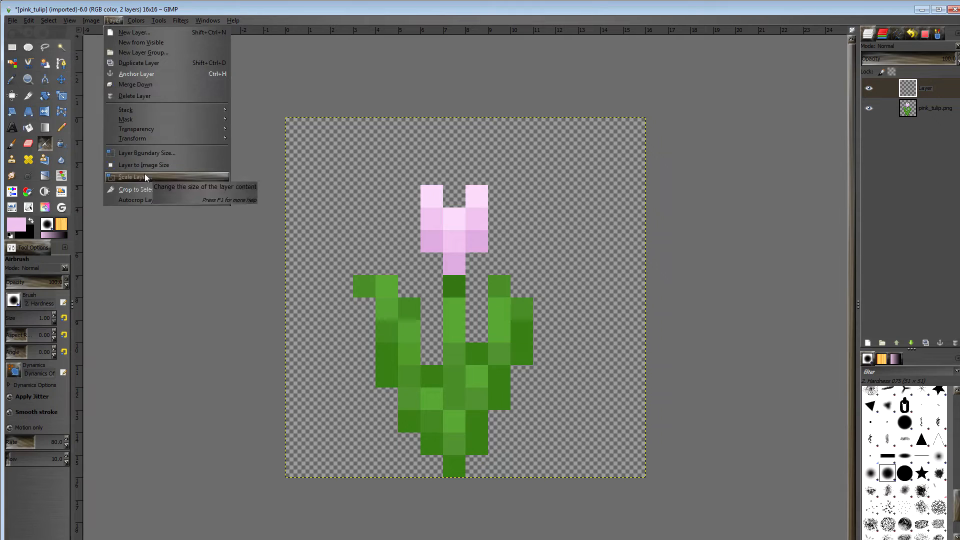
left_click(179, 181)
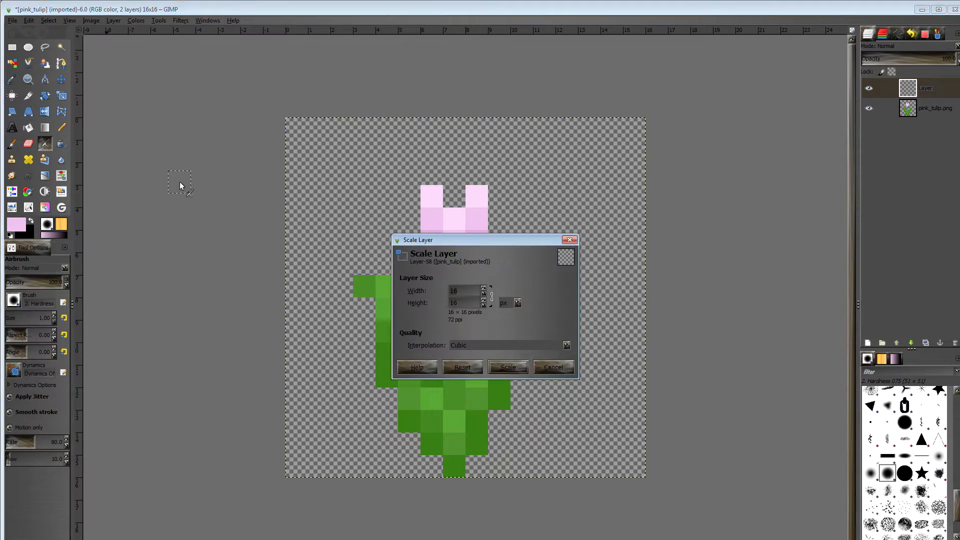
type("32")
left_click(472, 302)
left_click(566, 346)
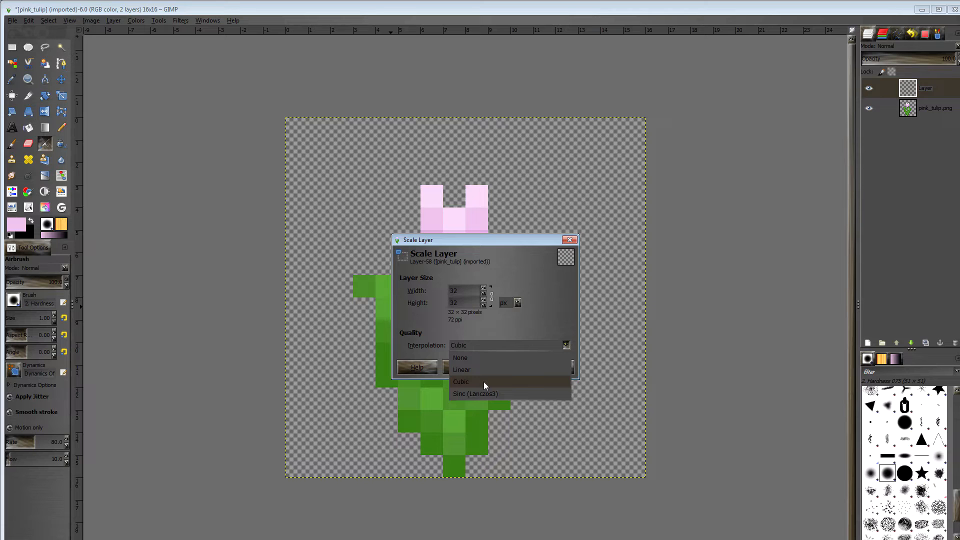
left_click(481, 359)
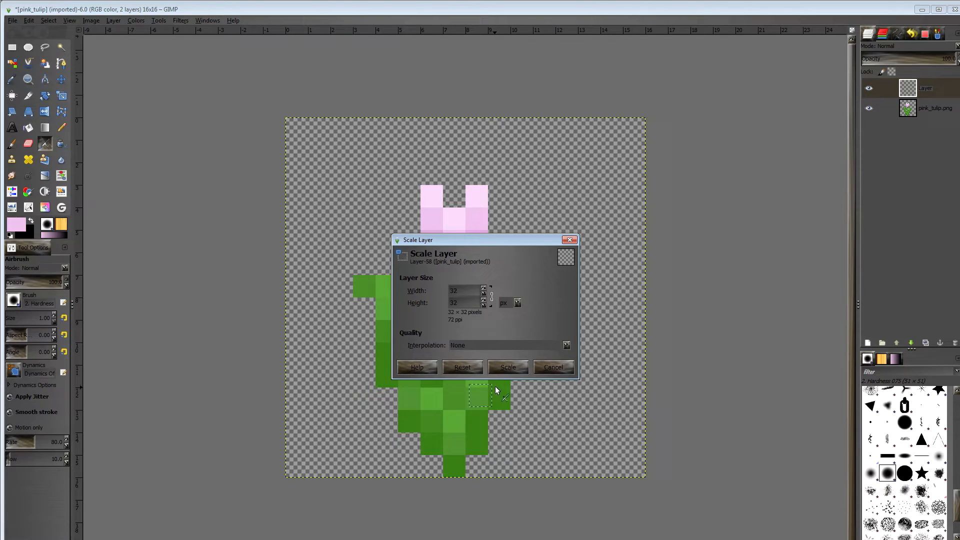
left_click(504, 368)
key("minus")
key("shift+c")
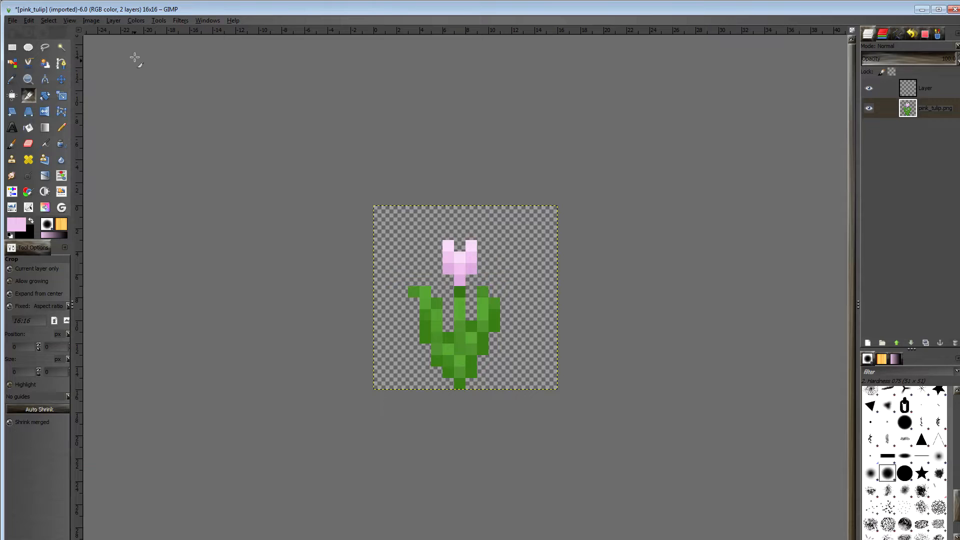
Try to scale the whole image to 32 × 32 px with Cubic interpolation, and undo the scaling.
left_click(94, 22)
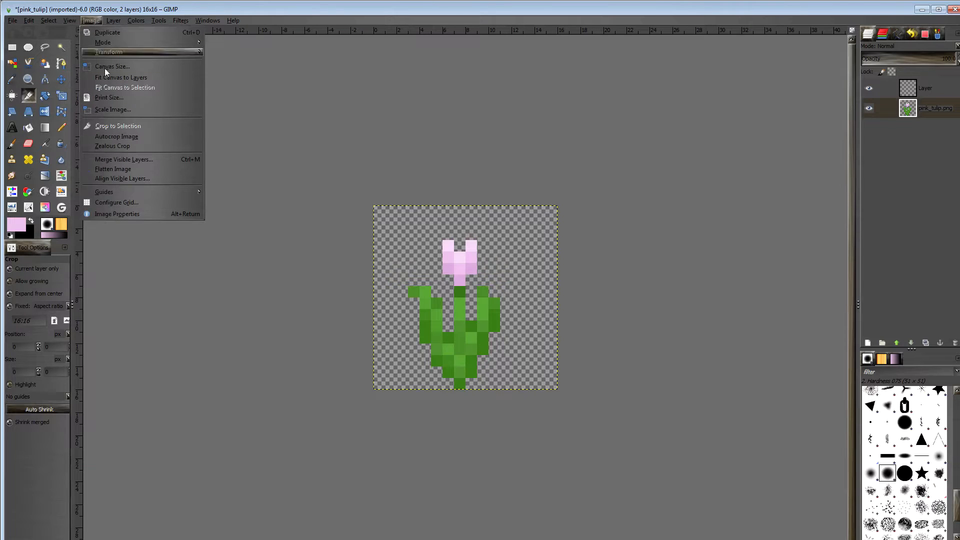
left_click(112, 108)
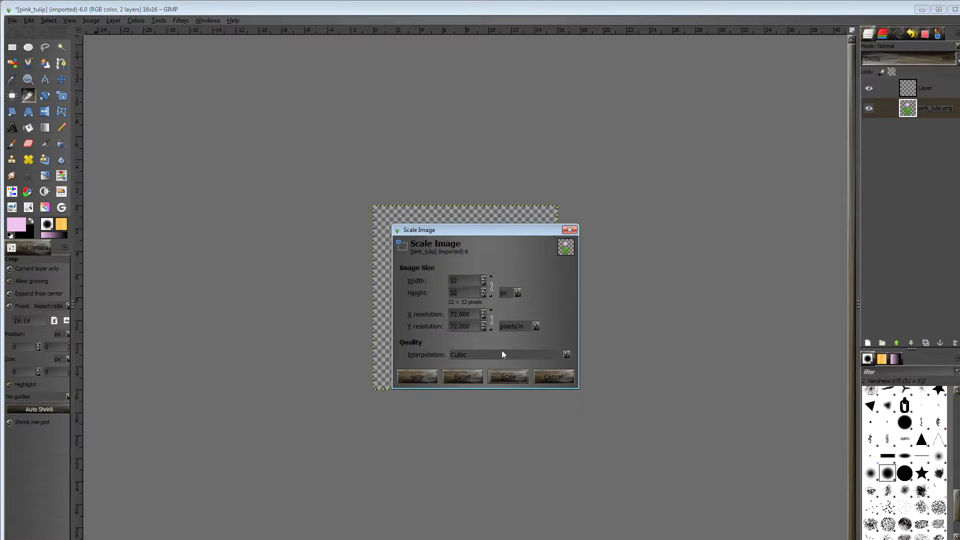
left_click(505, 376)
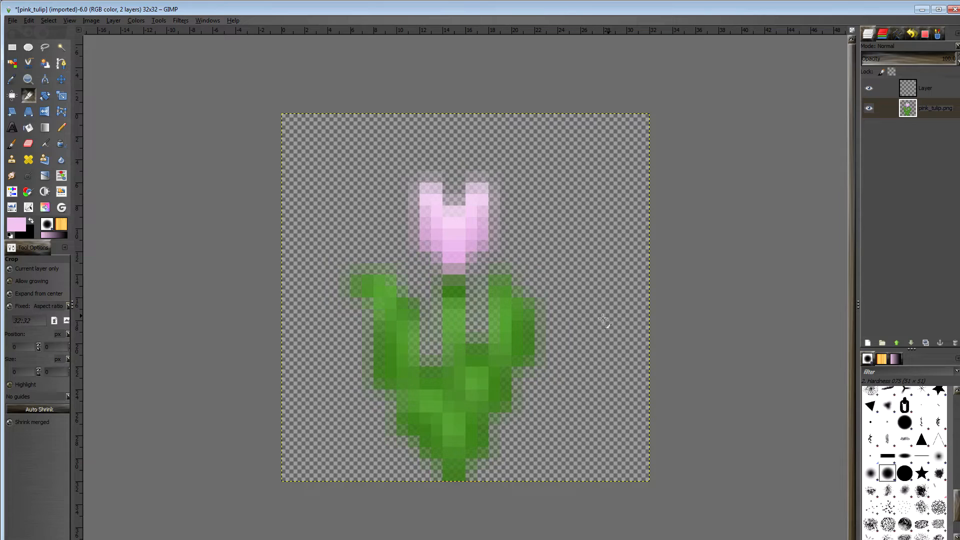
key("ctrl+z")
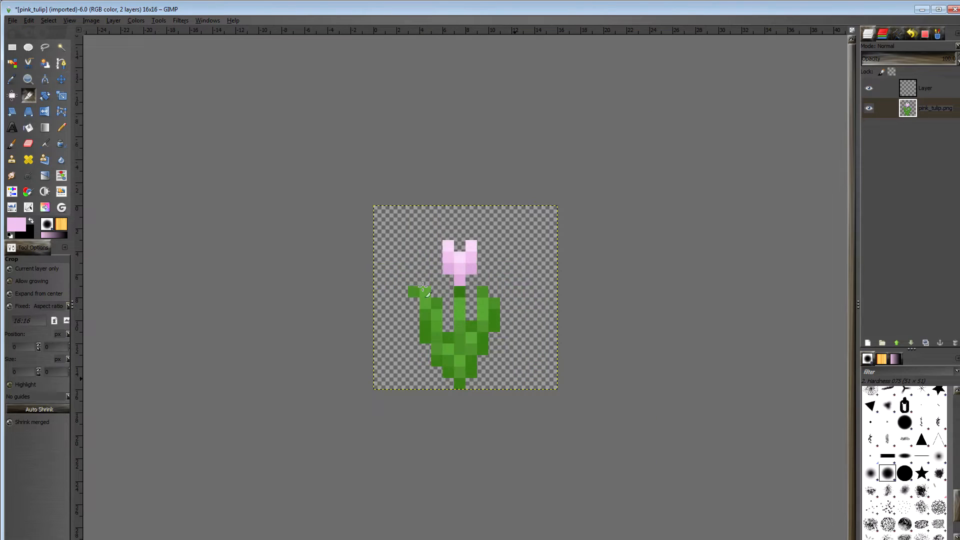
Scale the whole image to 32 × 32 px with interpolation set to None.
left_click(90, 21)
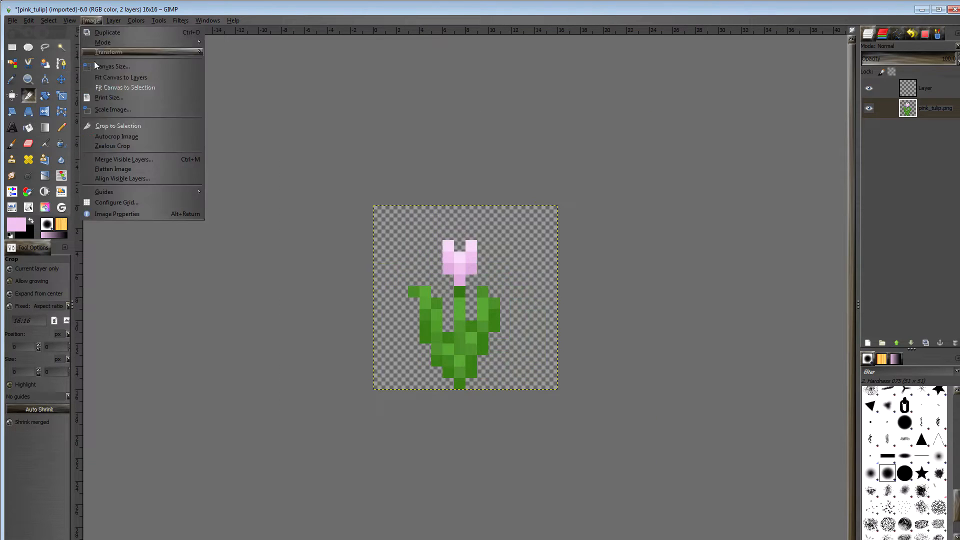
left_click(113, 110)
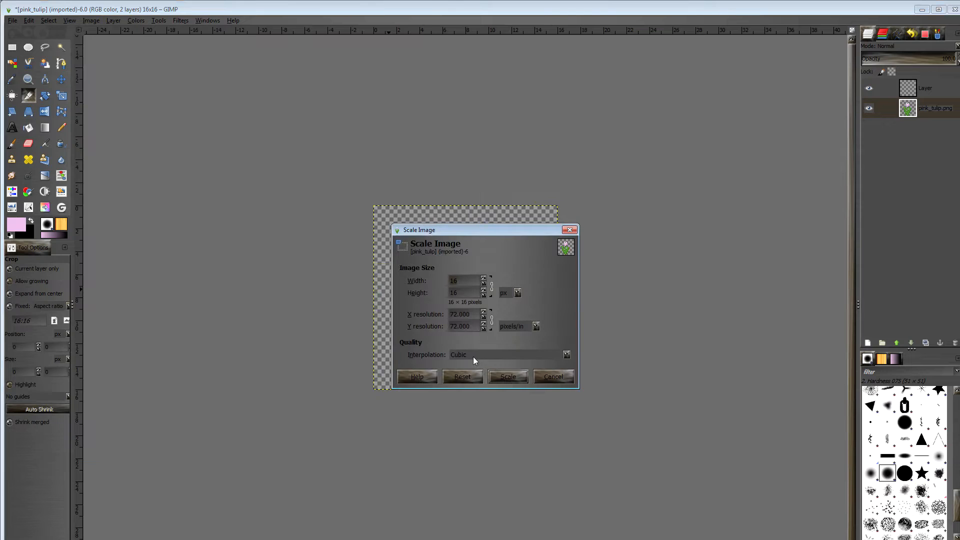
type("32")
left_click(473, 366)
left_click(501, 372)
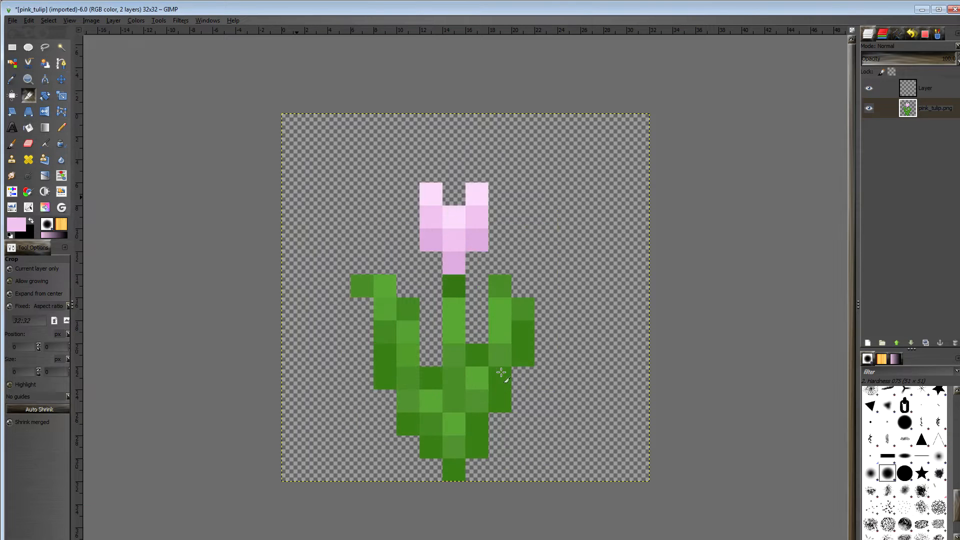
Make the new empty layer active and outline a wider pink tulip blossom over the original petals with the Pencil.
key("plus")
key("minus")
left_click(904, 95)
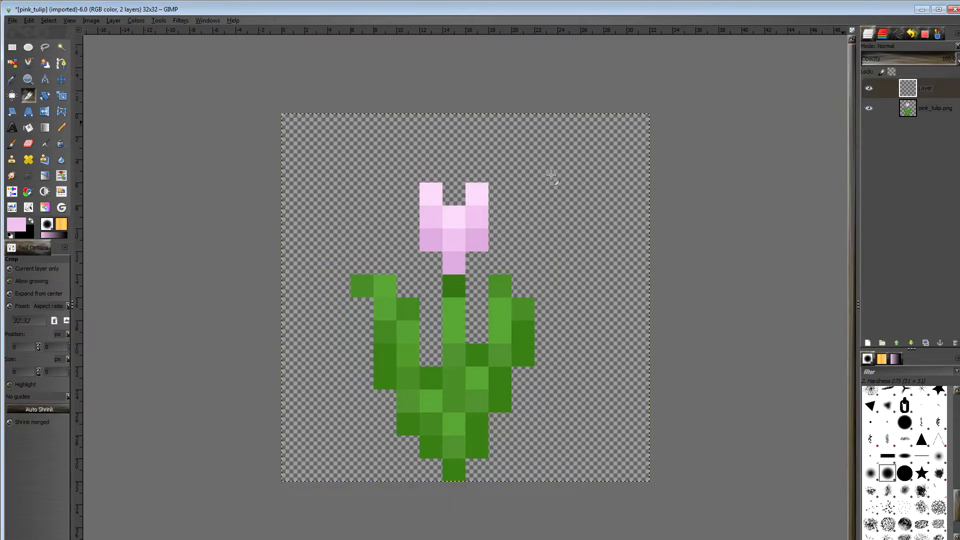
left_click(62, 129)
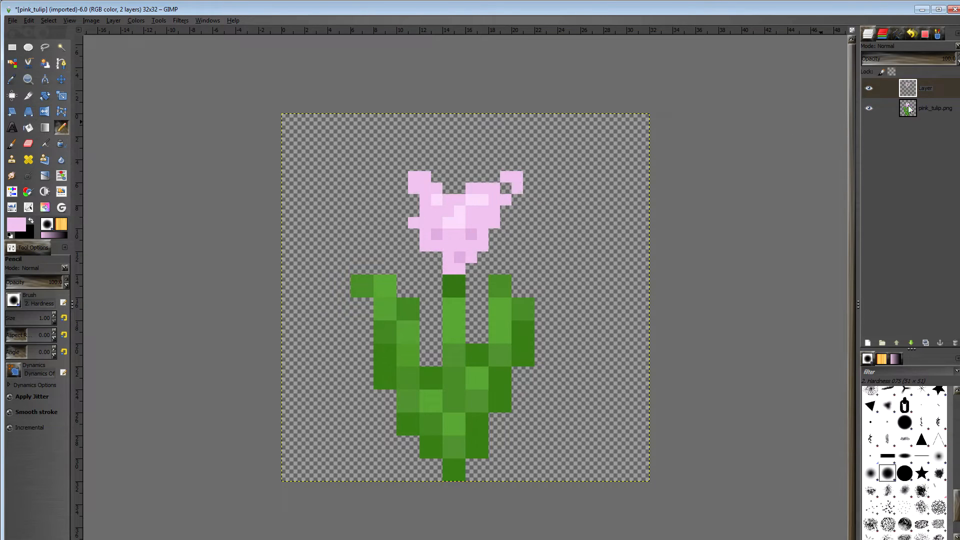
Lower the opacity of the pink_tulip.png layer to about 38.
left_click(915, 59)
mouse_move(916, 58)
left_mouse_down()
mouse_move(892, 59)
mouse_move(956, 59)
mouse_move(888, 59)
mouse_move(917, 60)
mouse_move(909, 70)
mouse_move(897, 59)
left_mouse_up()
left_click(919, 109)
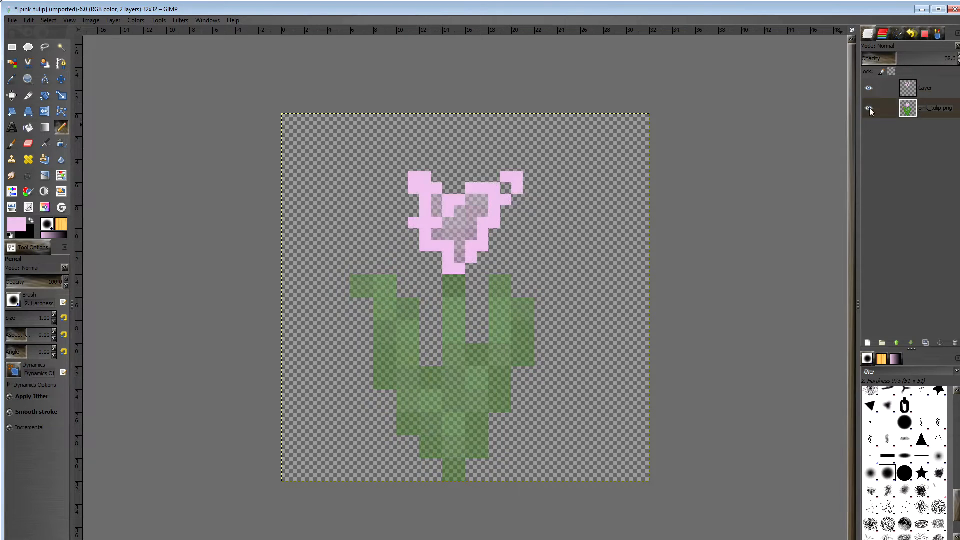
Return to the painted layer and fill the inside of the blossom outline with solid pink.
left_click(911, 94)
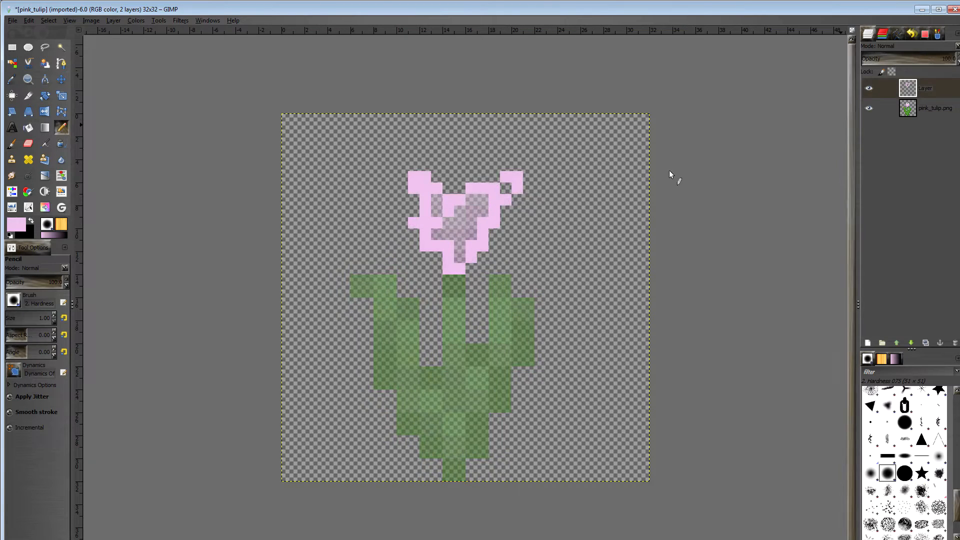
left_click_drag(455, 236, 481, 200)
left_click(445, 223)
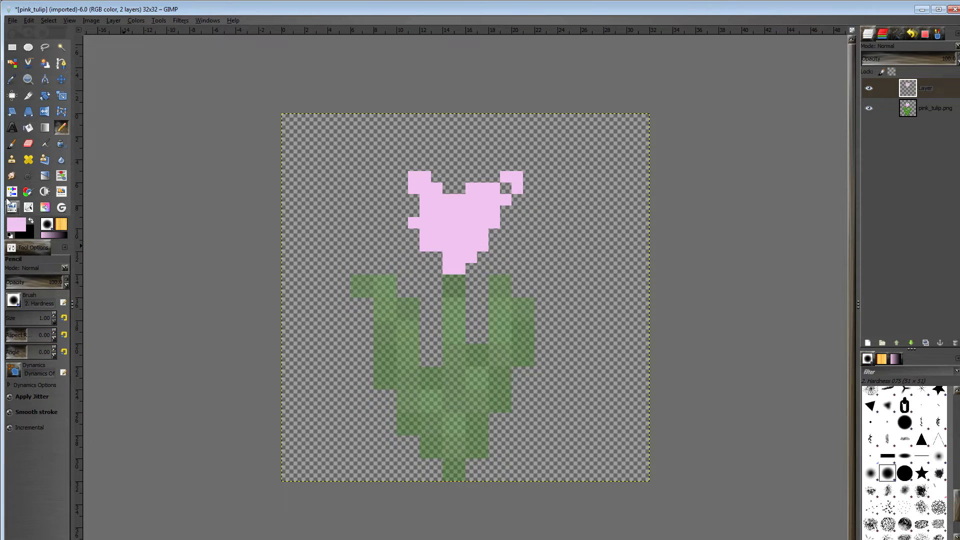
Set the foreground color to dark green 145f00.
left_click(17, 229)
left_click(156, 294)
left_click_drag(140, 250, 91, 226)
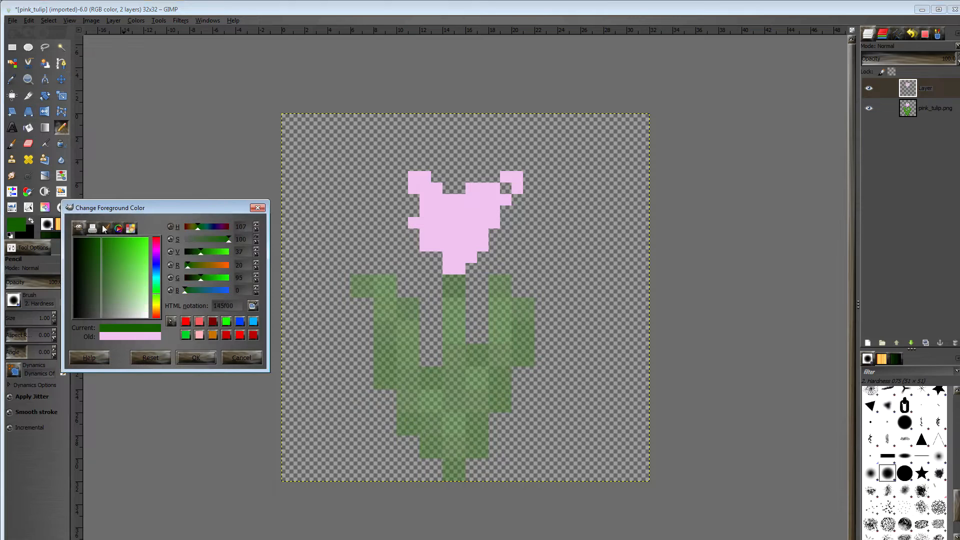
left_click(196, 358)
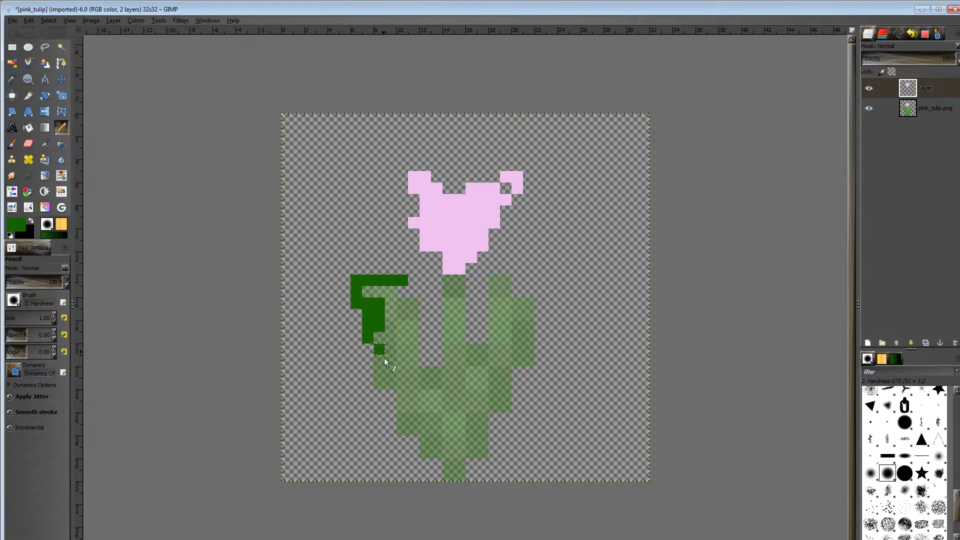
Outline the stem and leaves in dark green with the Pencil and flood the enclosed area with Bucket Fill.
mouse_move(450, 464)
left_mouse_down()
mouse_move(464, 448)
mouse_move(484, 426)
left_mouse_up()
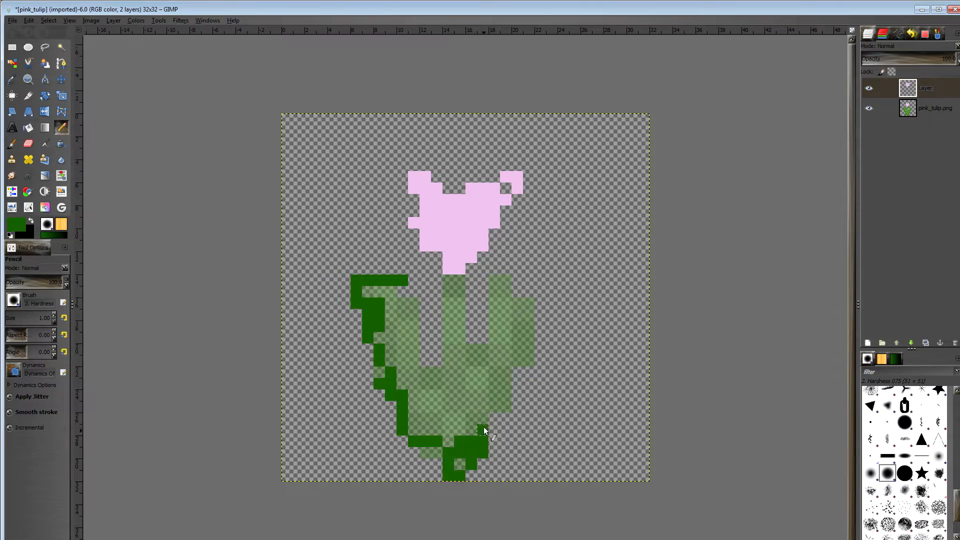
mouse_move(460, 335)
left_mouse_down()
mouse_move(453, 279)
mouse_move(420, 366)
left_mouse_up()
left_click(403, 287)
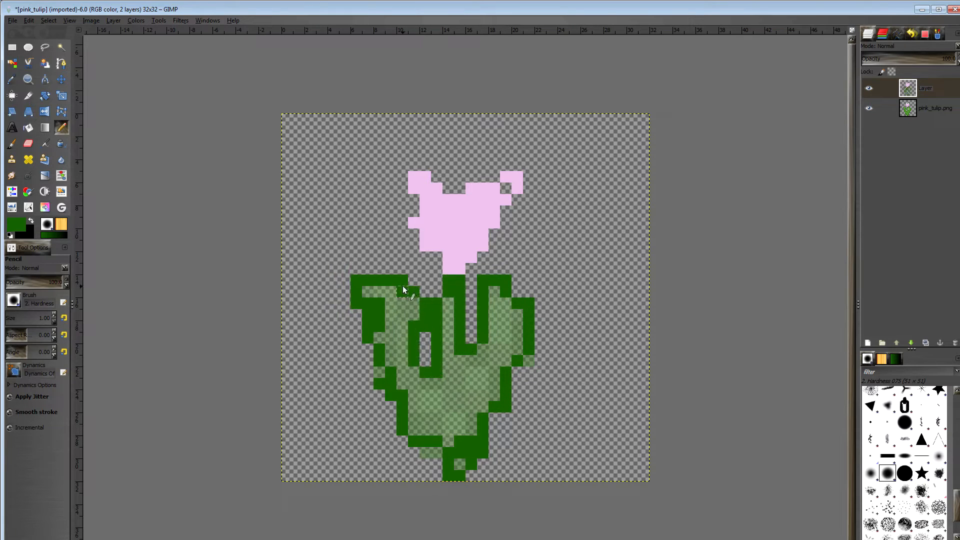
left_click(29, 127)
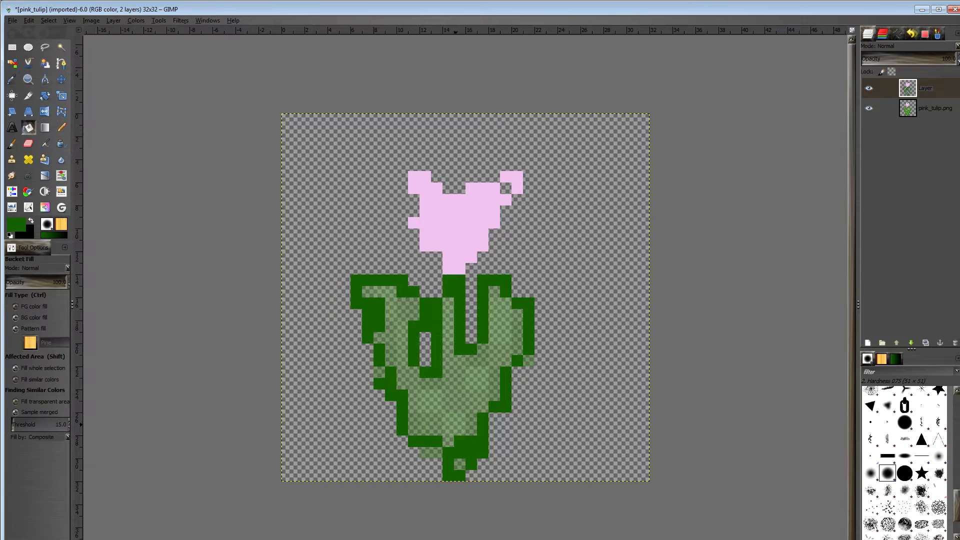
left_click(435, 424)
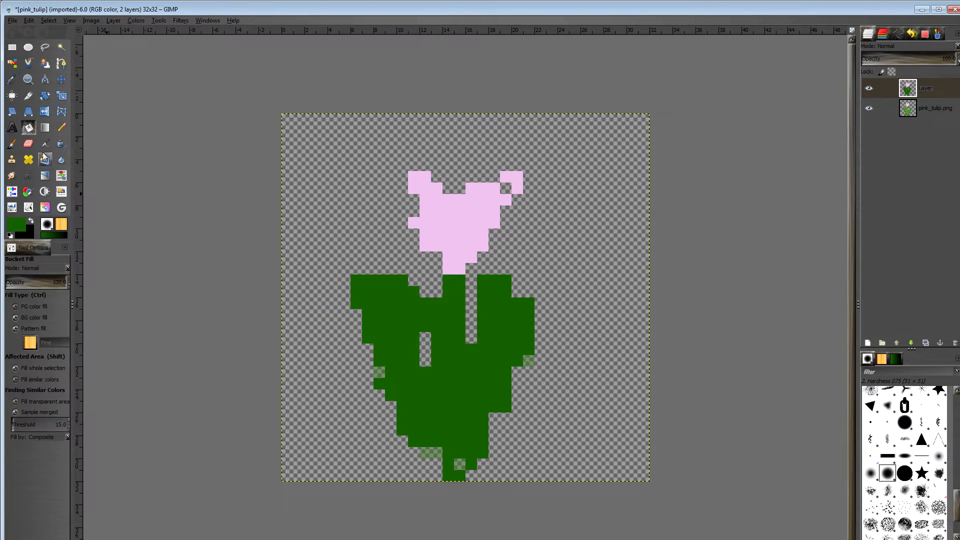
Switch to the Airbrush and set its brush size to 2.
left_click(28, 176)
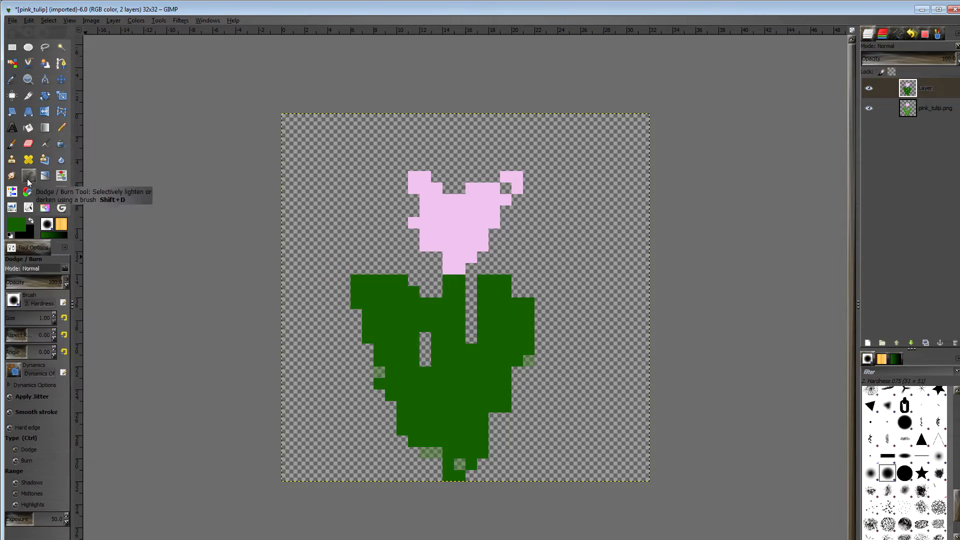
left_click(44, 145)
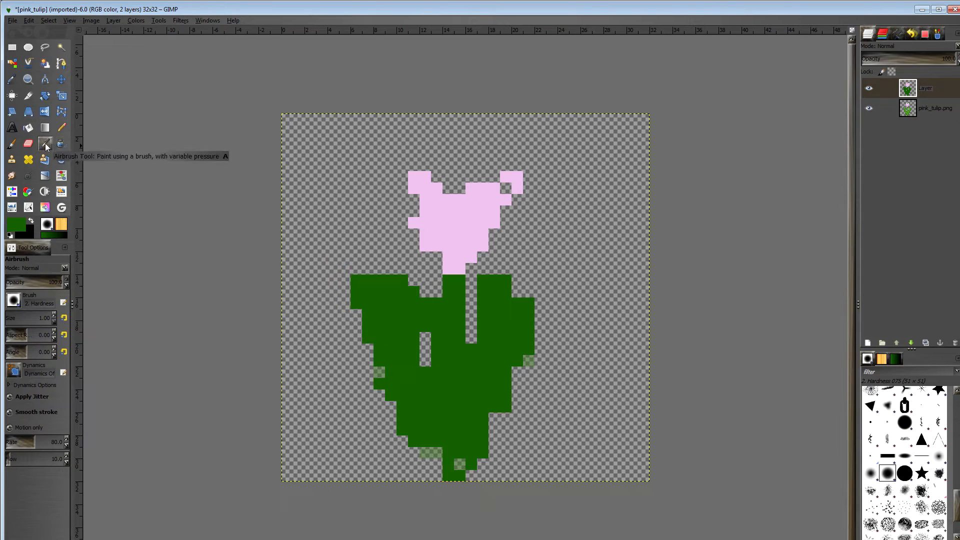
left_click(7, 316)
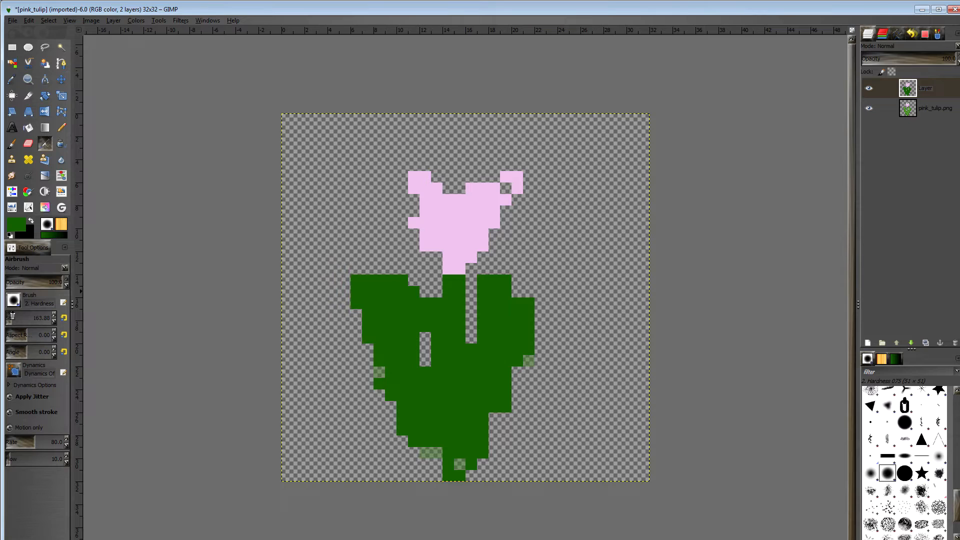
left_click_drag(8, 317, 4, 317)
Select the dark green leaf area with Fuzzy Select and set the Airbrush opacity to 70.9.
left_click(61, 48)
left_click(374, 312)
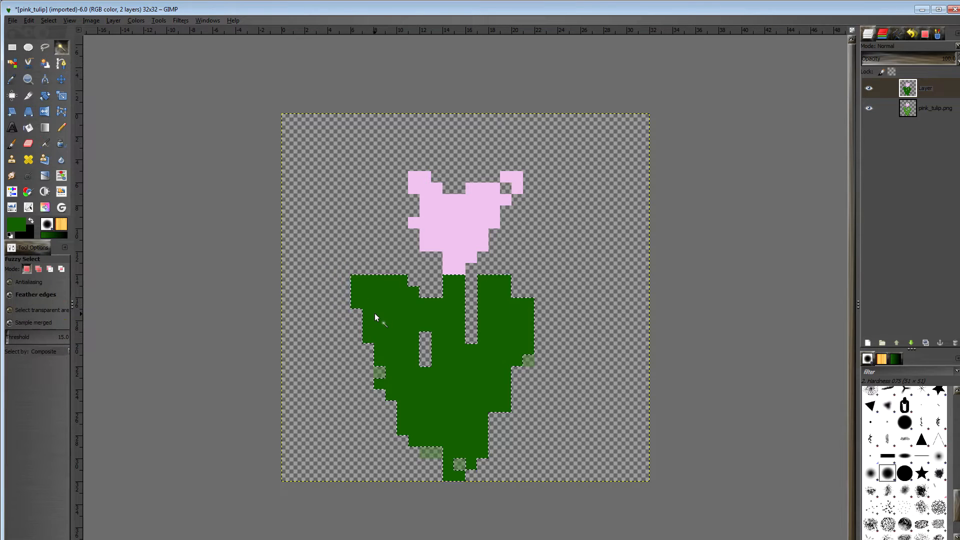
left_click(46, 144)
left_click(24, 282)
left_click_drag(18, 280, 44, 279)
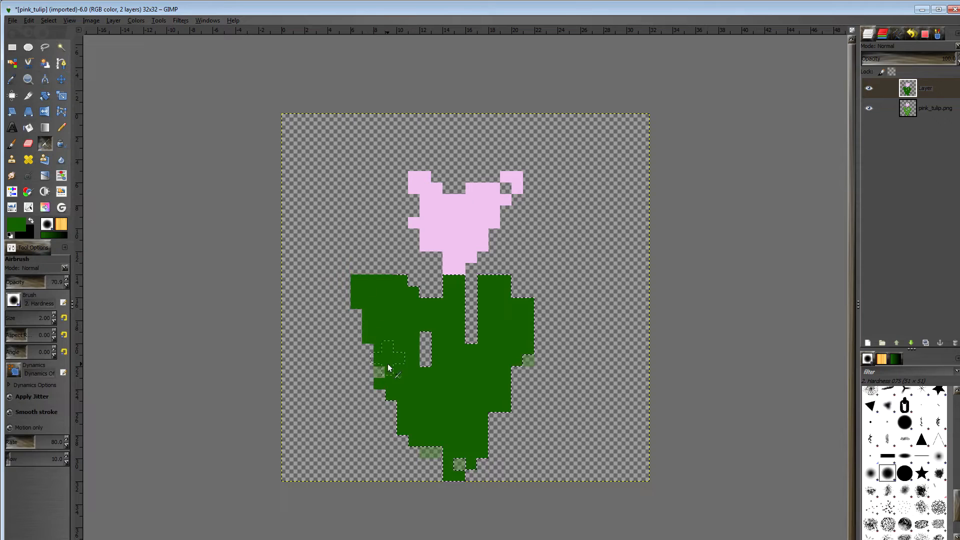
Swap the foreground color to black and airbrush uneven dark shading across the selected stem and leaves.
left_click(32, 221)
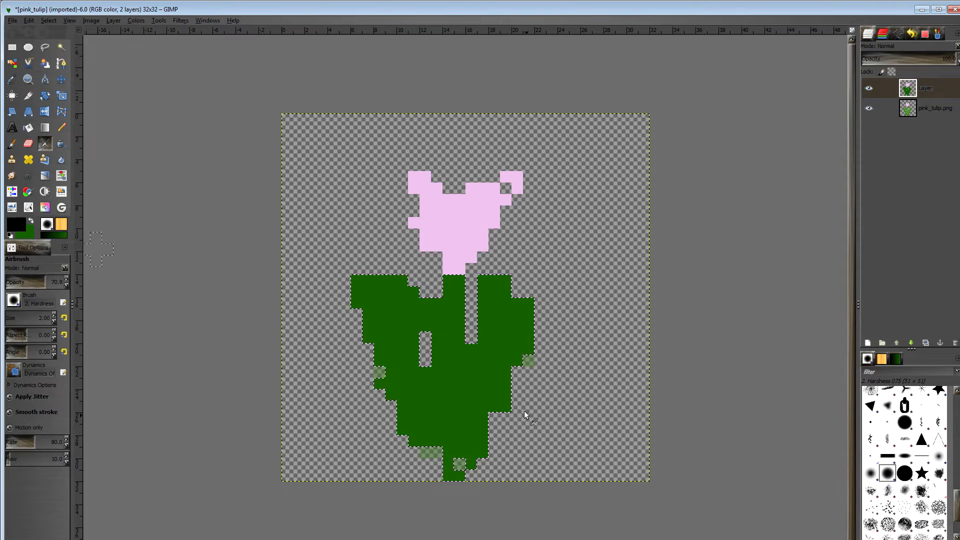
mouse_move(400, 402)
left_mouse_down()
mouse_move(371, 356)
mouse_move(387, 345)
left_mouse_up()
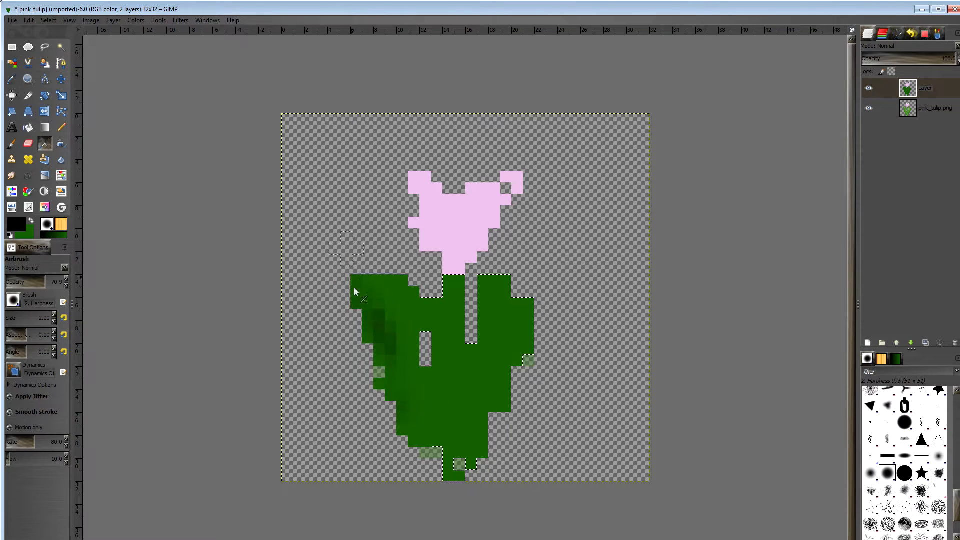
left_click_drag(422, 419, 394, 386)
left_click_drag(368, 278, 410, 320)
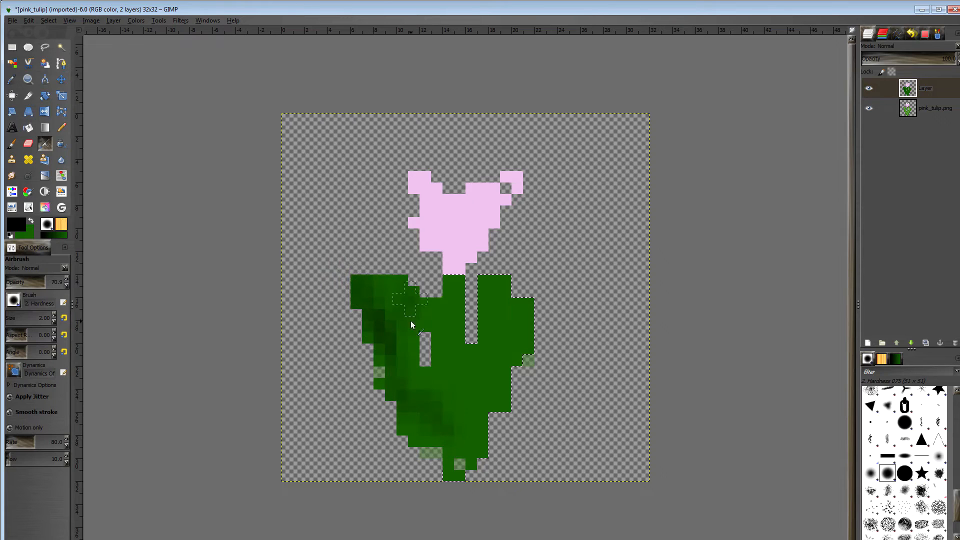
mouse_move(408, 357)
left_mouse_down()
mouse_move(421, 382)
mouse_move(400, 391)
mouse_move(418, 445)
mouse_move(449, 445)
left_mouse_up()
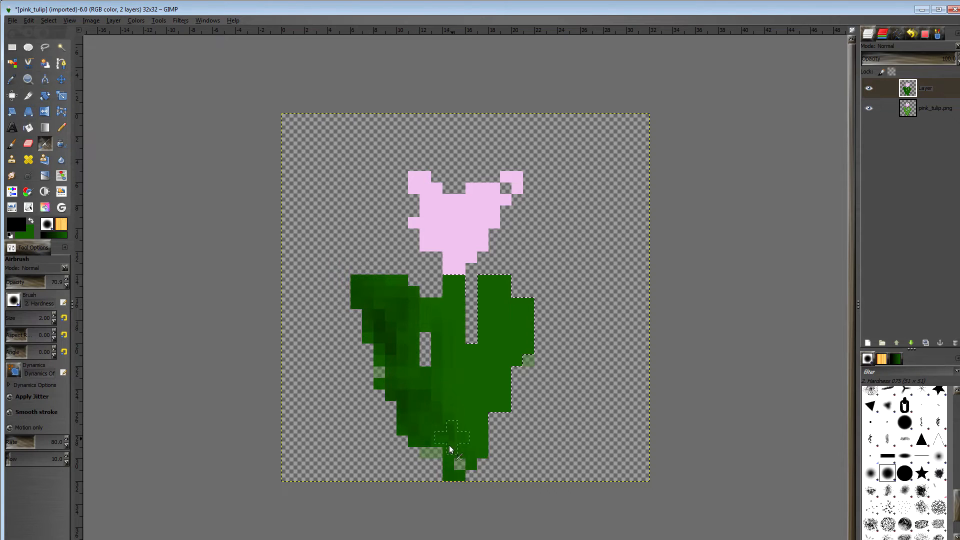
mouse_move(492, 391)
left_mouse_down()
mouse_move(455, 399)
mouse_move(459, 311)
mouse_move(460, 363)
left_mouse_up()
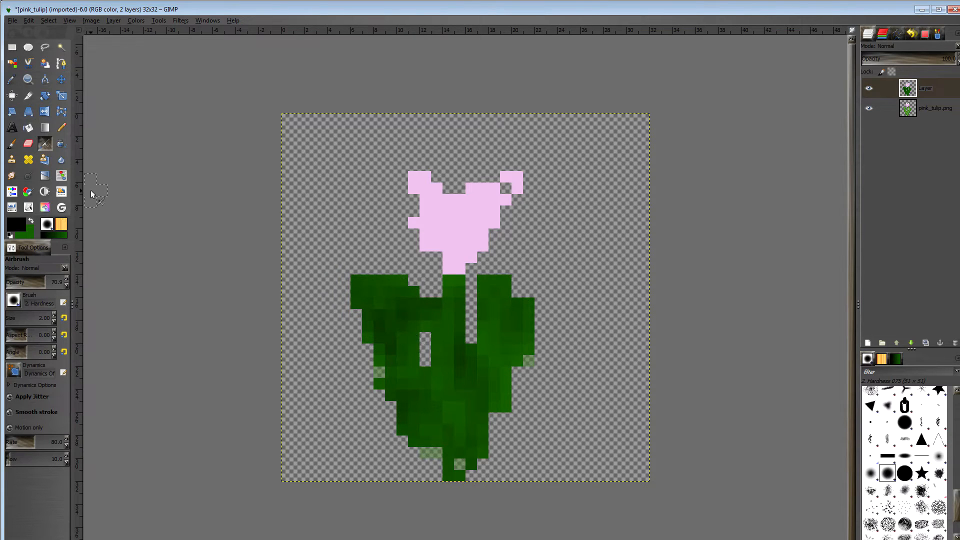
Select the pink blossom with Fuzzy Select and airbrush subtle black shading over the petals.
left_click(61, 47)
left_click(436, 224)
left_click(44, 143)
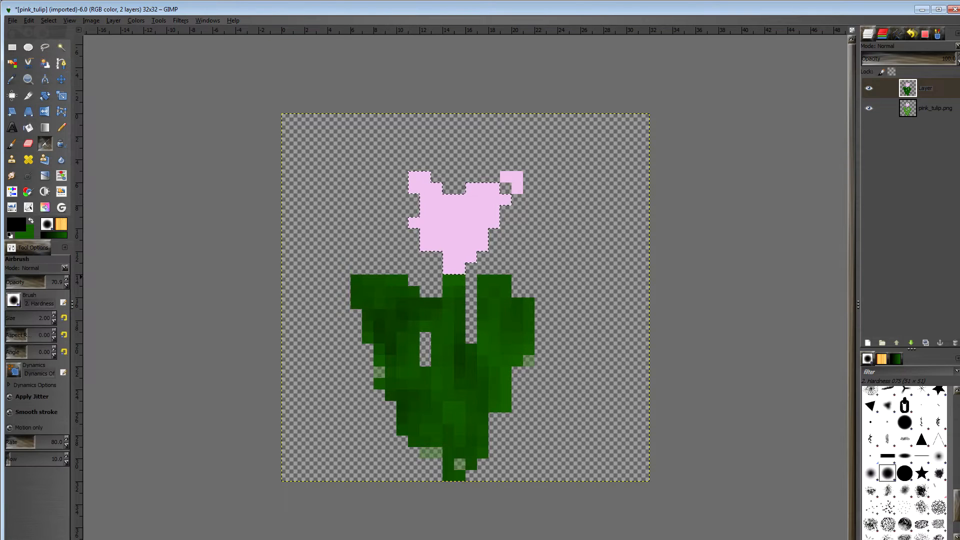
mouse_move(425, 245)
left_mouse_down()
mouse_move(412, 194)
mouse_move(426, 175)
mouse_move(466, 252)
mouse_move(435, 243)
mouse_move(474, 199)
mouse_move(447, 281)
left_mouse_up()
mouse_move(510, 178)
left_mouse_down()
mouse_move(500, 233)
mouse_move(465, 268)
left_mouse_up()
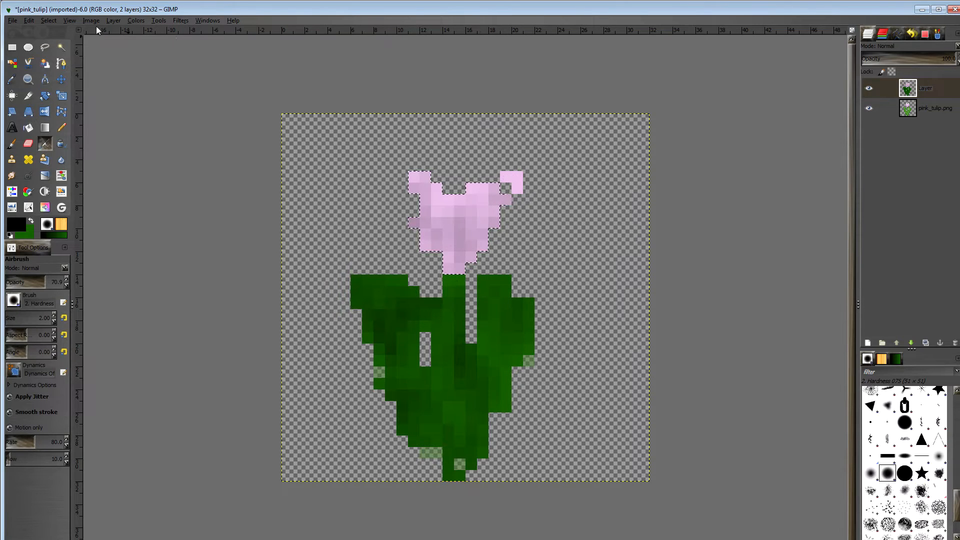
Clear the selection around the pink blossom.
left_click(49, 21)
left_click(53, 47)
key("minus")
key("minus")
key("minus")
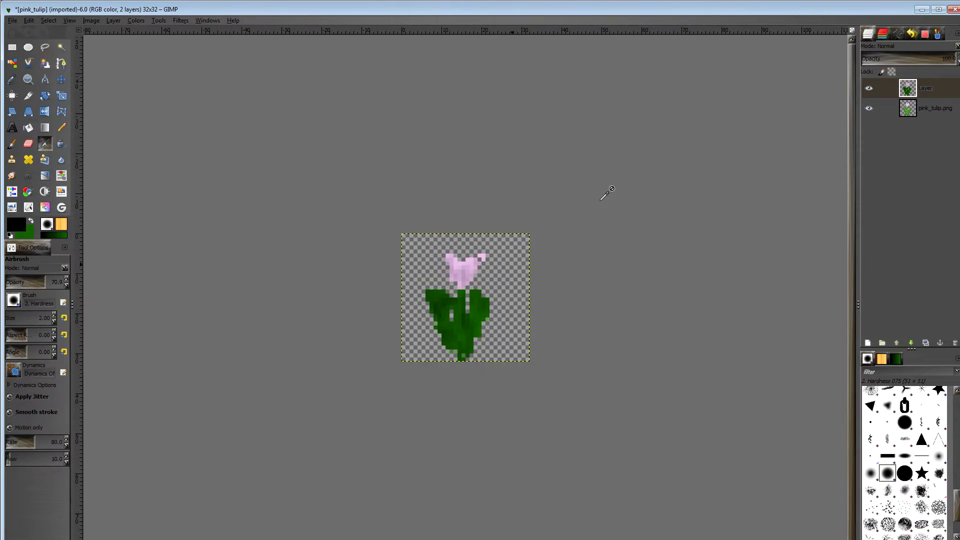
key("plus")
key("plus")
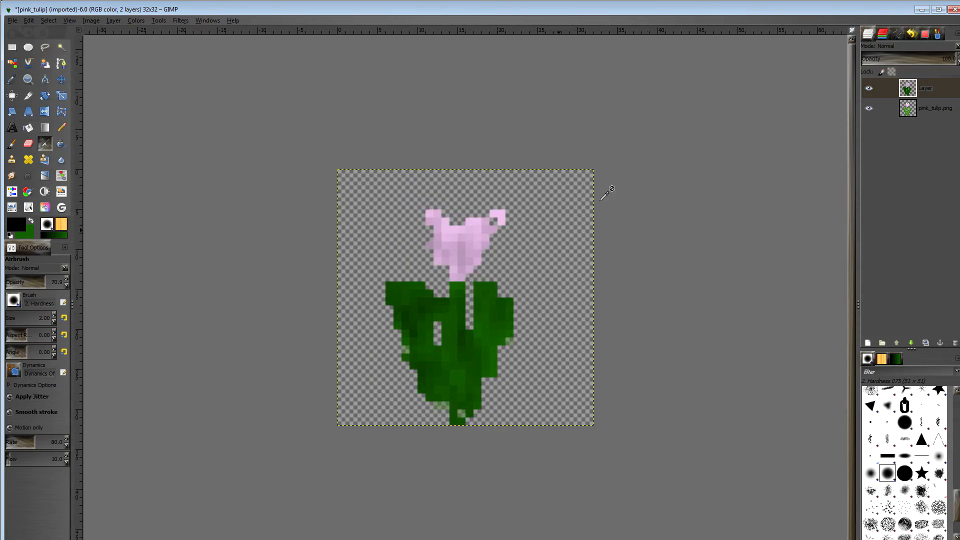
key("minus")
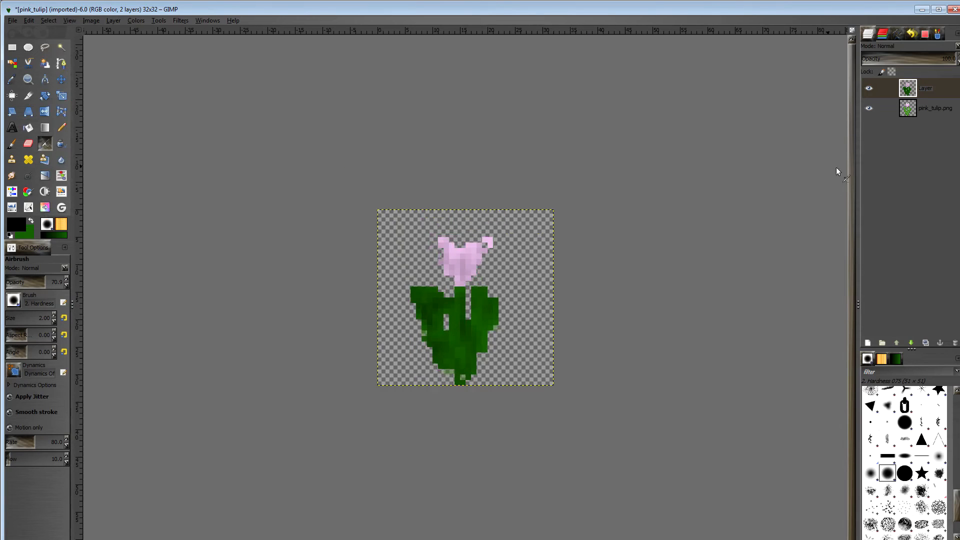
Hide the painted layer and raise the original pink_tulip.png layer to full opacity to compare the two versions.
left_click(904, 114)
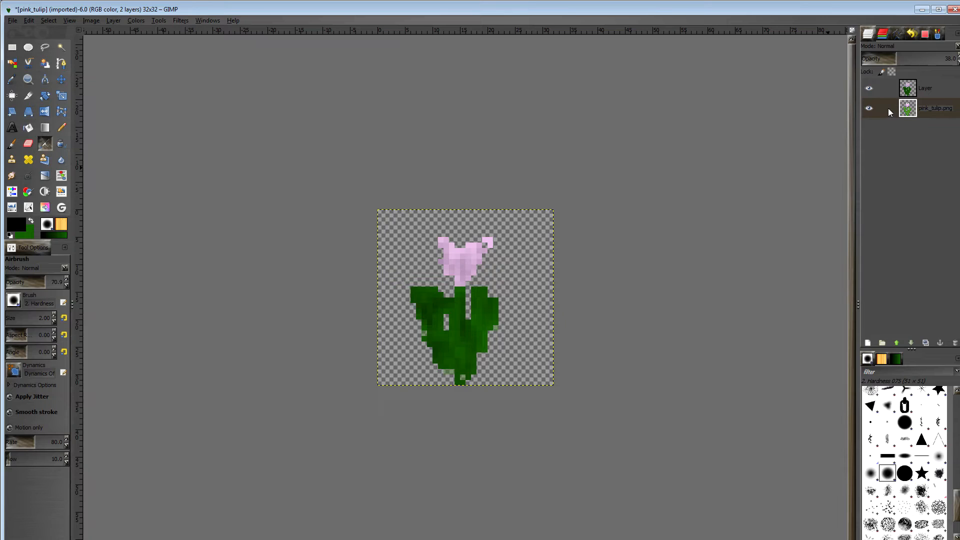
left_click(869, 89)
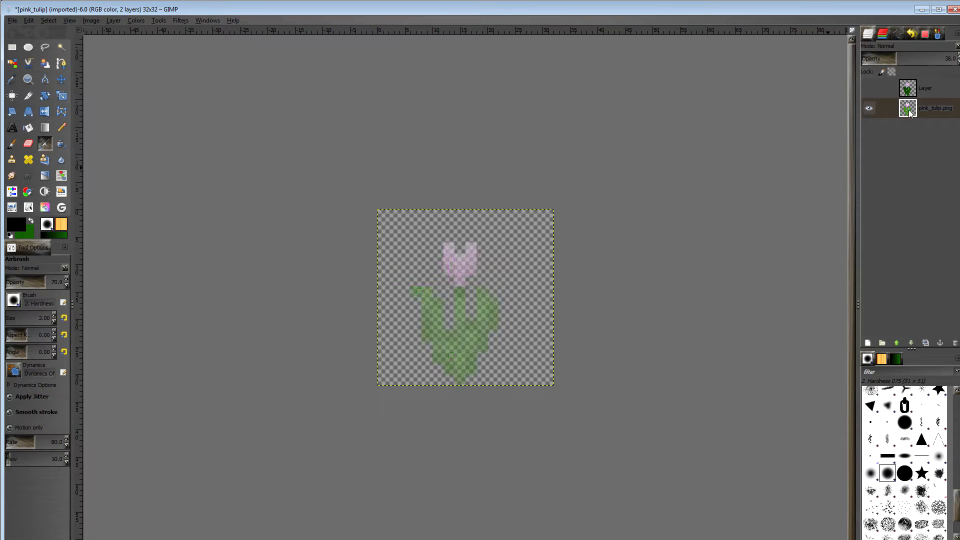
left_click_drag(882, 59, 954, 75)
left_click(869, 86)
left_click(869, 85)
Delete the original pink_tulip.png layer and make the painted layer visible.
right_click(889, 105)
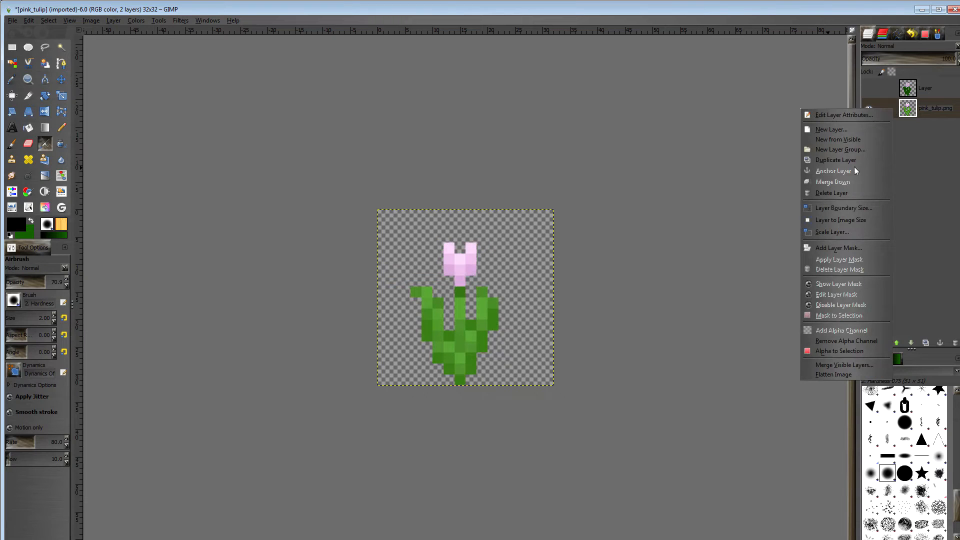
left_click(847, 191)
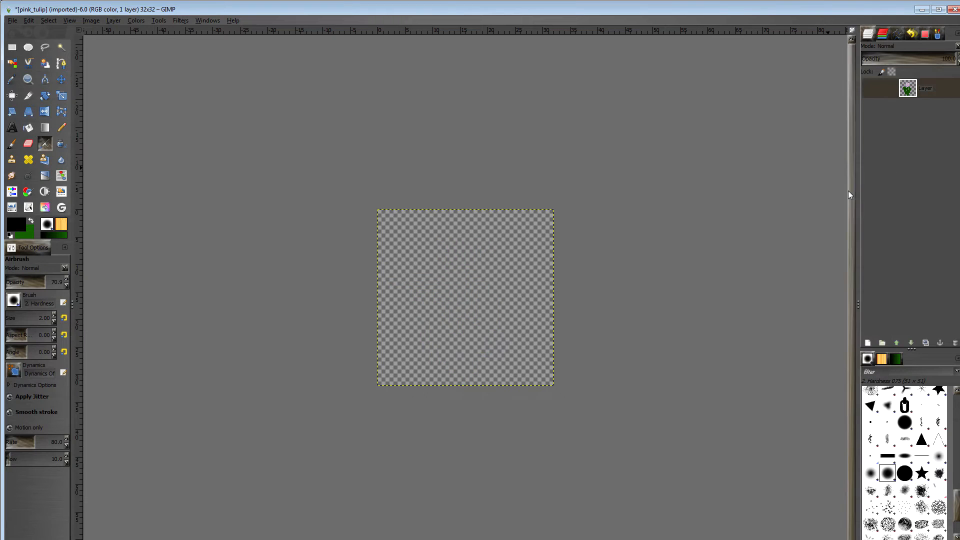
left_click(869, 88)
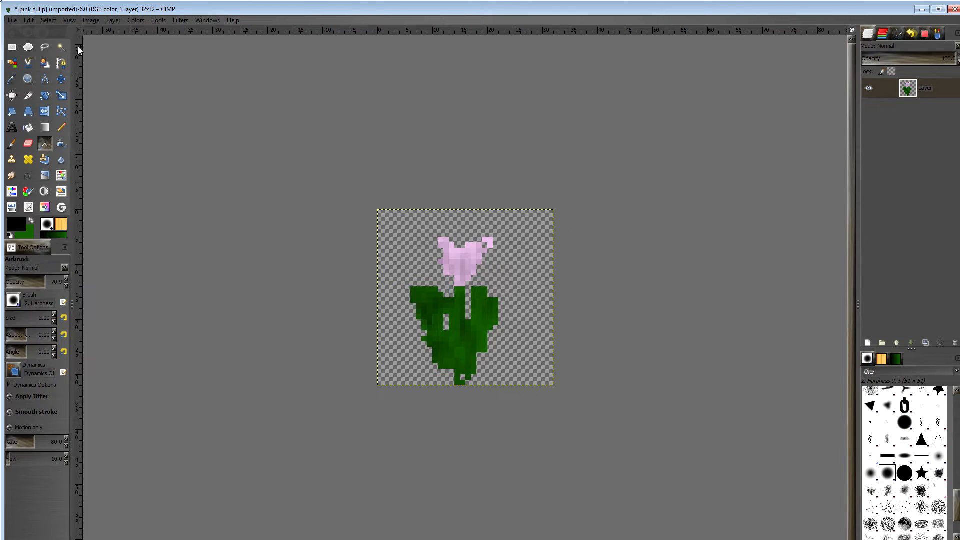
Overwrite pink_tulip.png with the painted texture and close the image, discarding the unsaved GIMP changes.
left_click(13, 22)
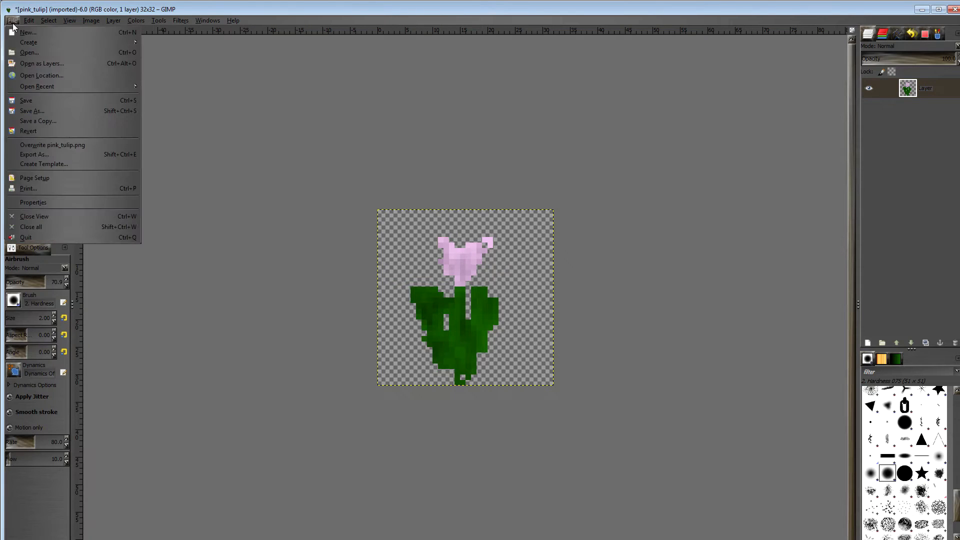
left_click(76, 145)
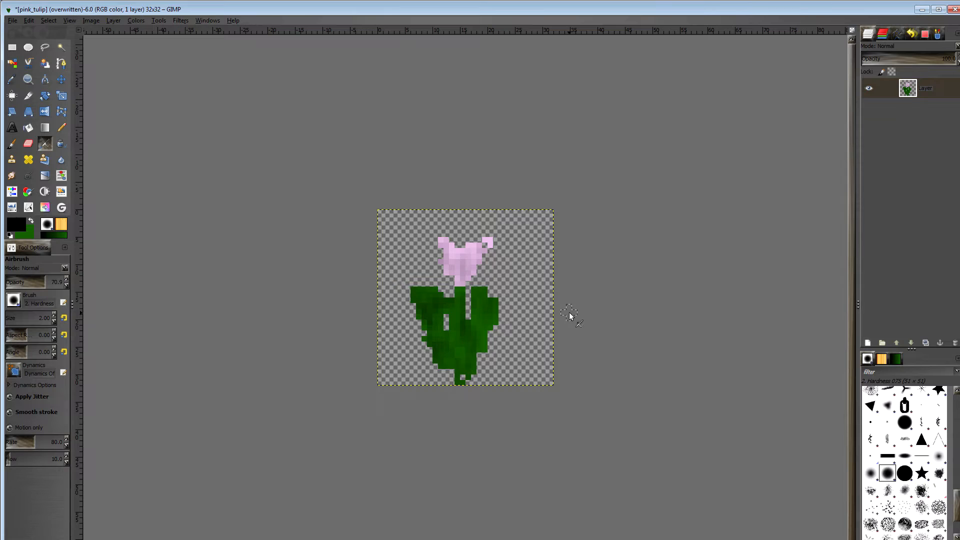
key("ctrl+w")
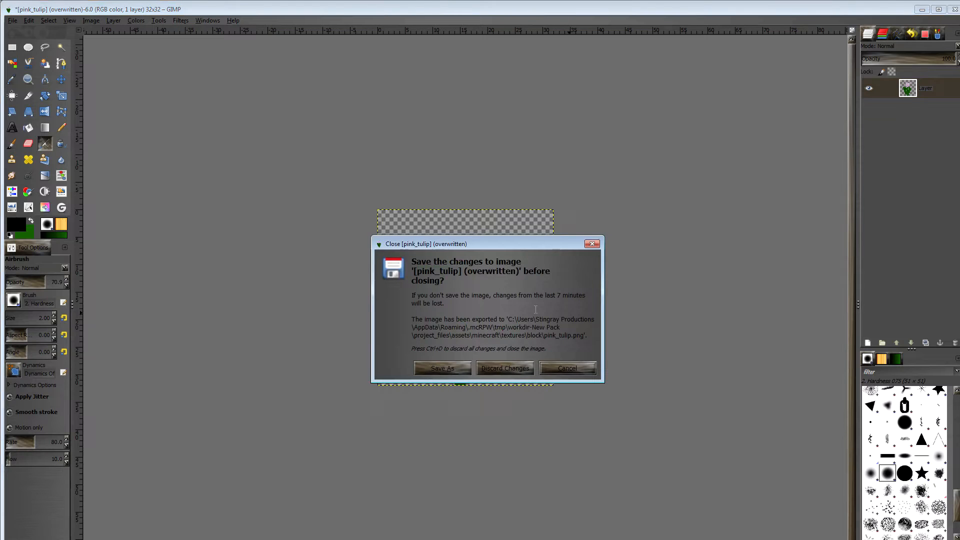
left_click(511, 369)
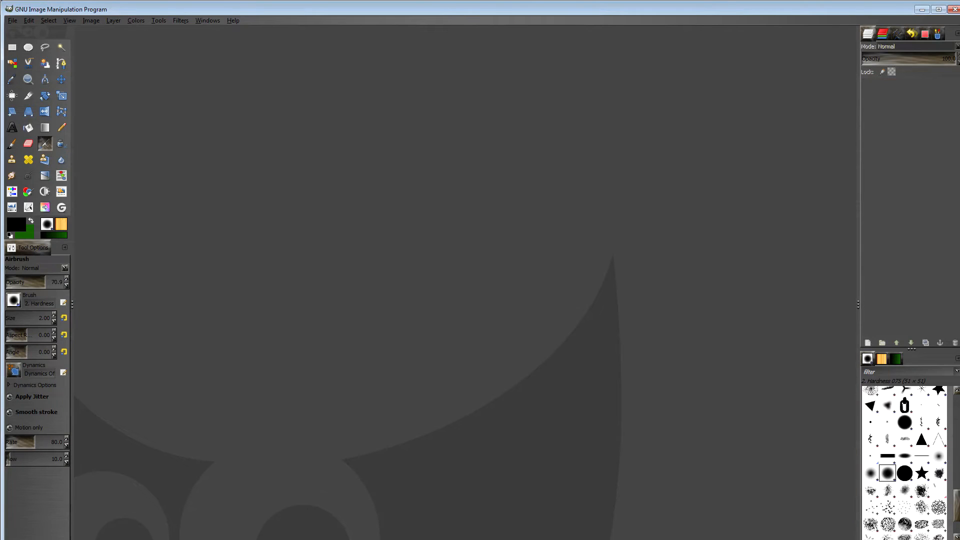
Switch to ResourcePack Workbench and preview the updated pink_tulip texture.
key("alt+Tab")
left_click(229, 287)
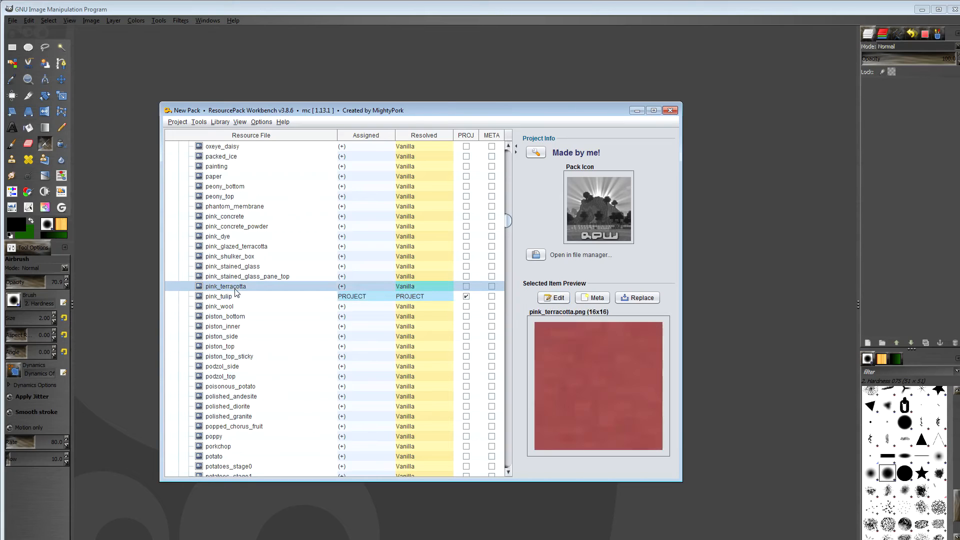
left_click(233, 295)
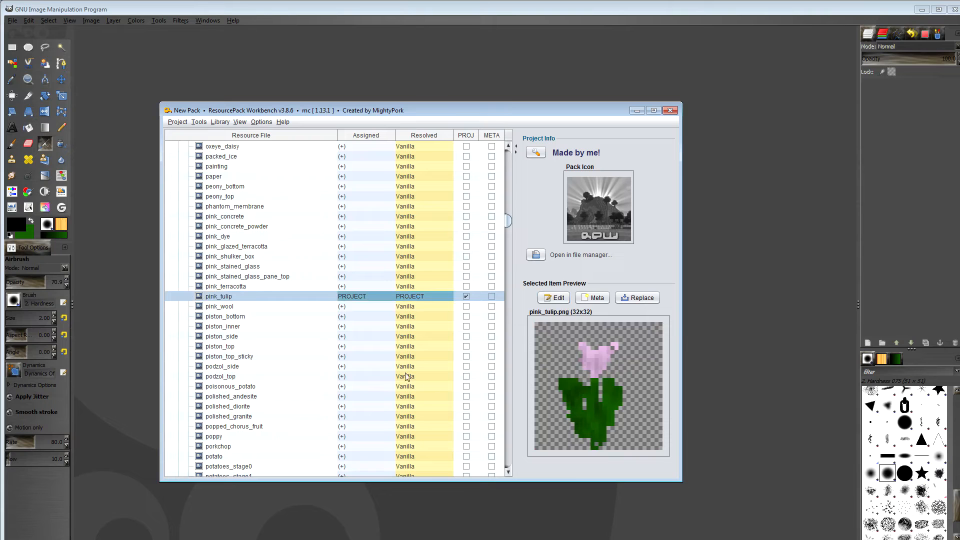
Save the resource pack project.
scroll(349, 346, "up", 20)
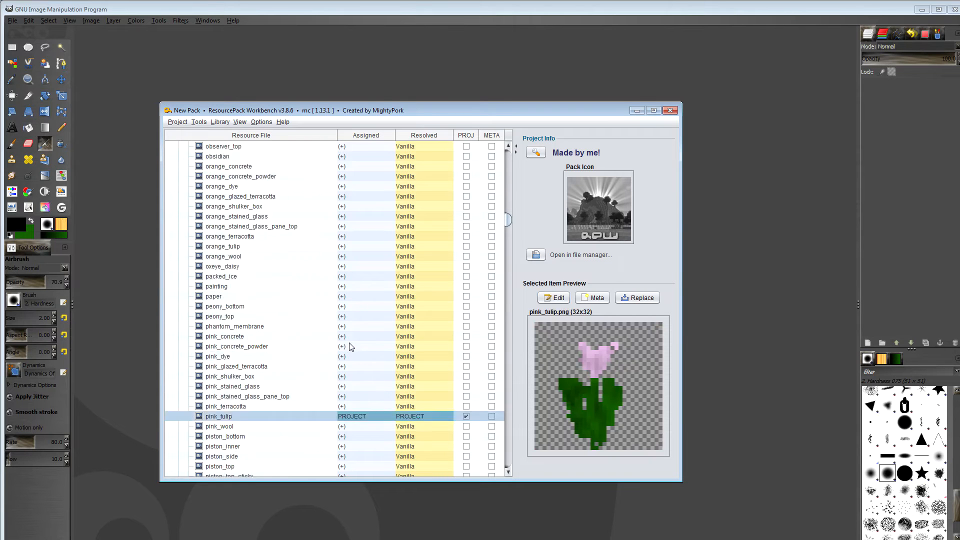
scroll(350, 346, "up", 20)
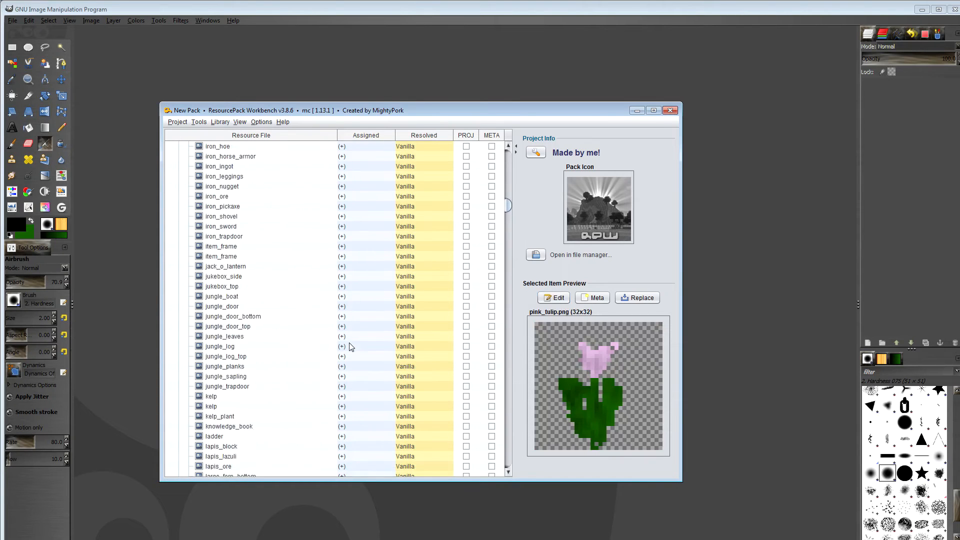
scroll(350, 346, "up", 10)
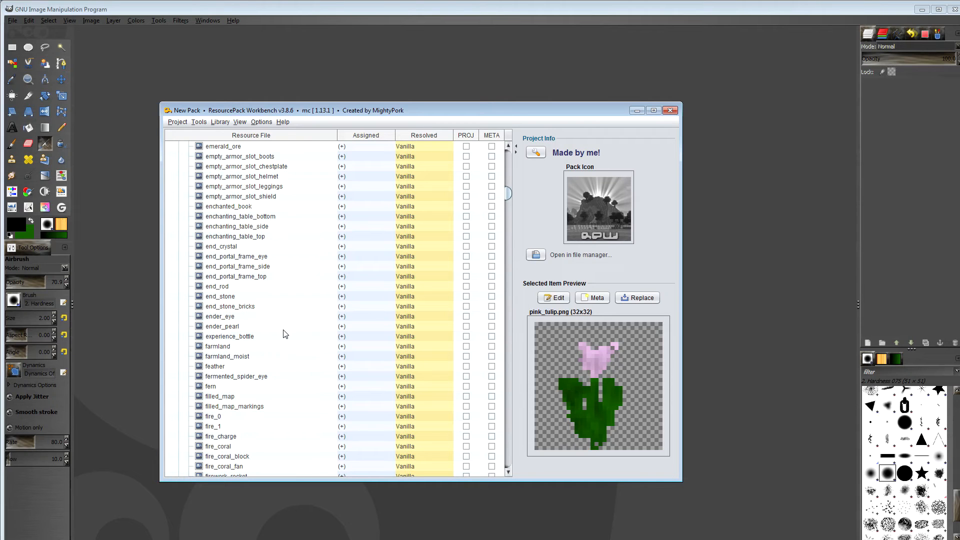
scroll(285, 333, "up", 15)
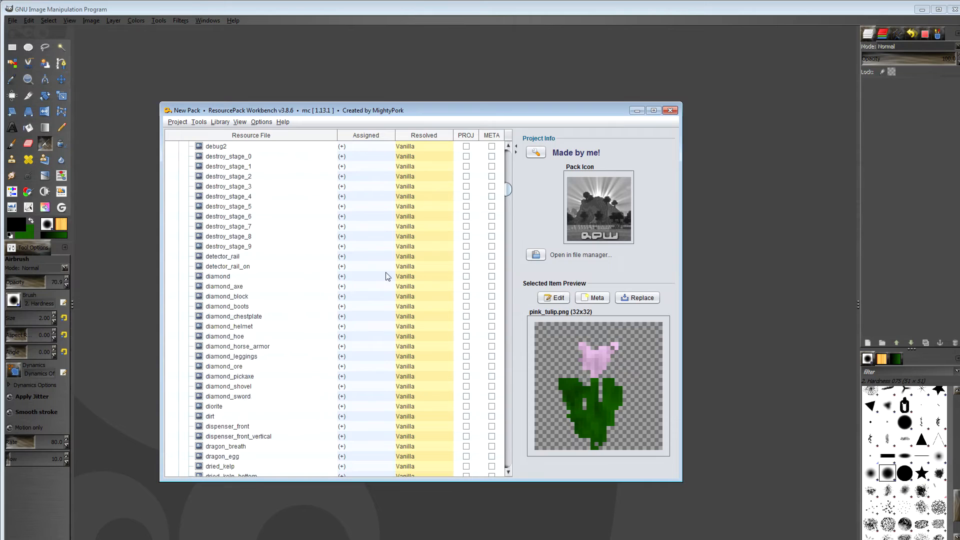
left_click_drag(505, 187, 508, 158)
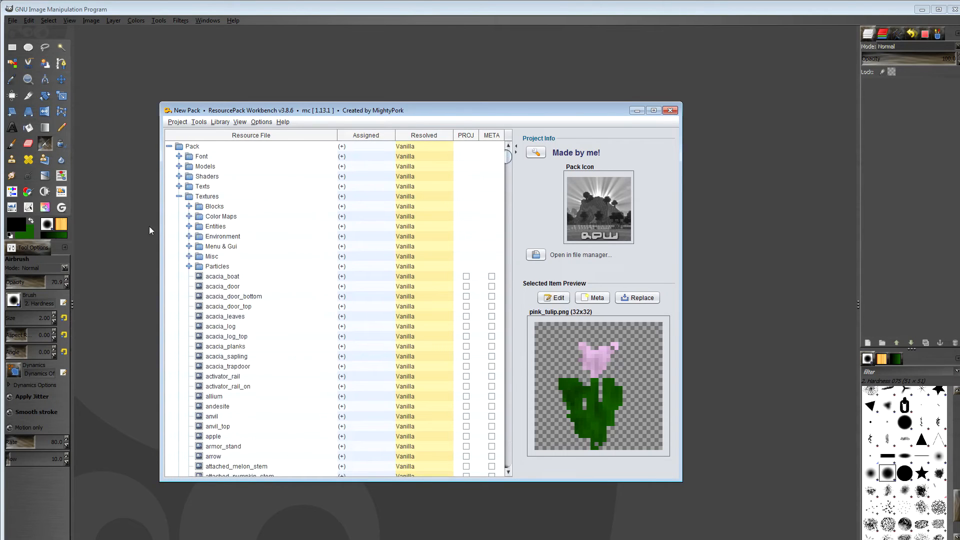
left_click(177, 122)
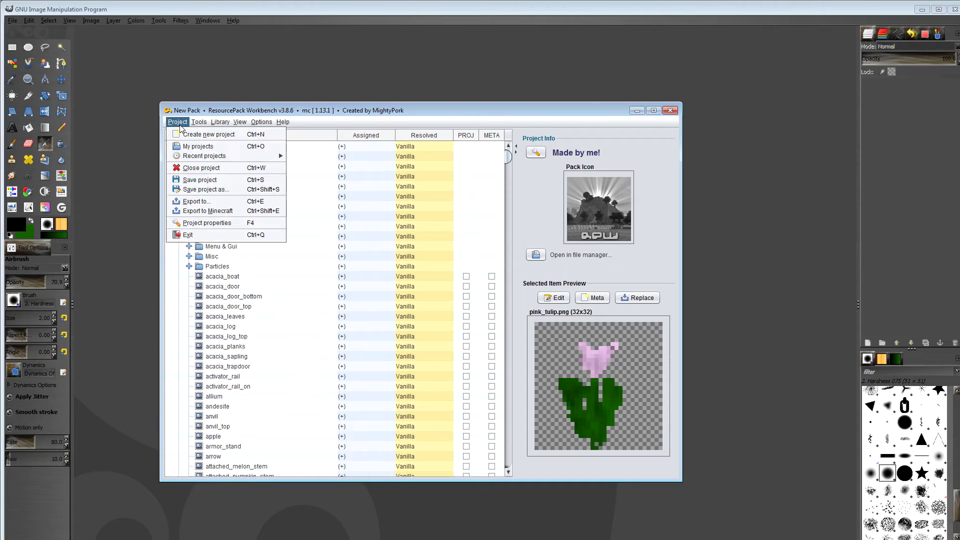
left_click(194, 181)
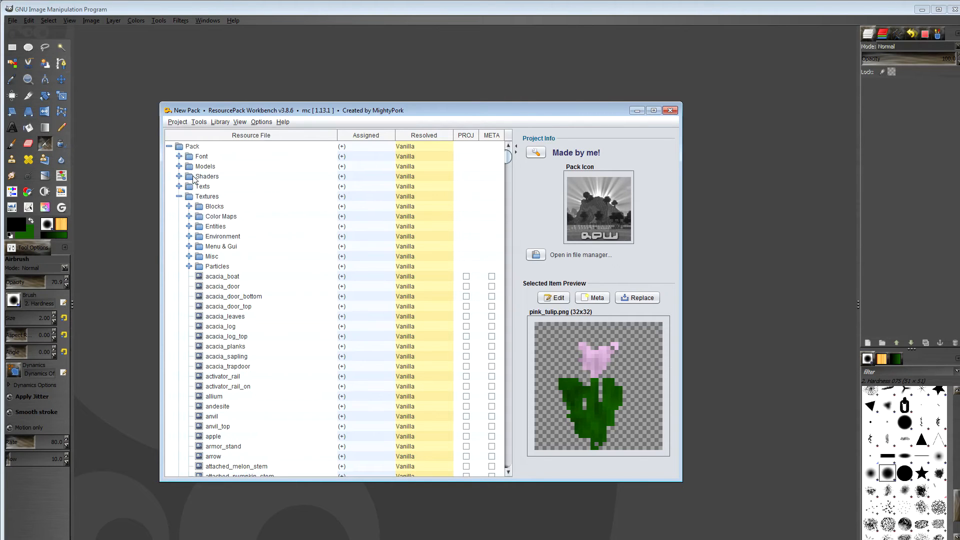
left_click(183, 126)
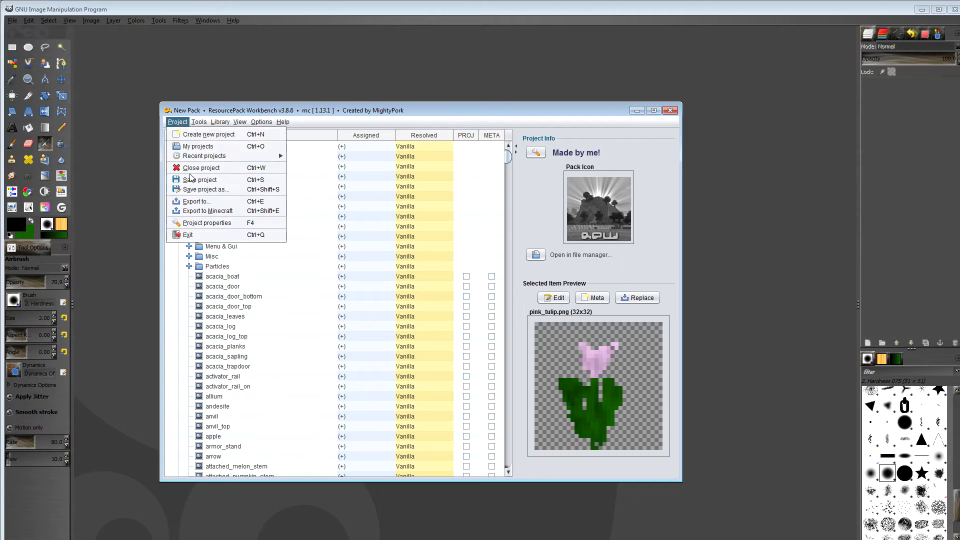
left_click(330, 127)
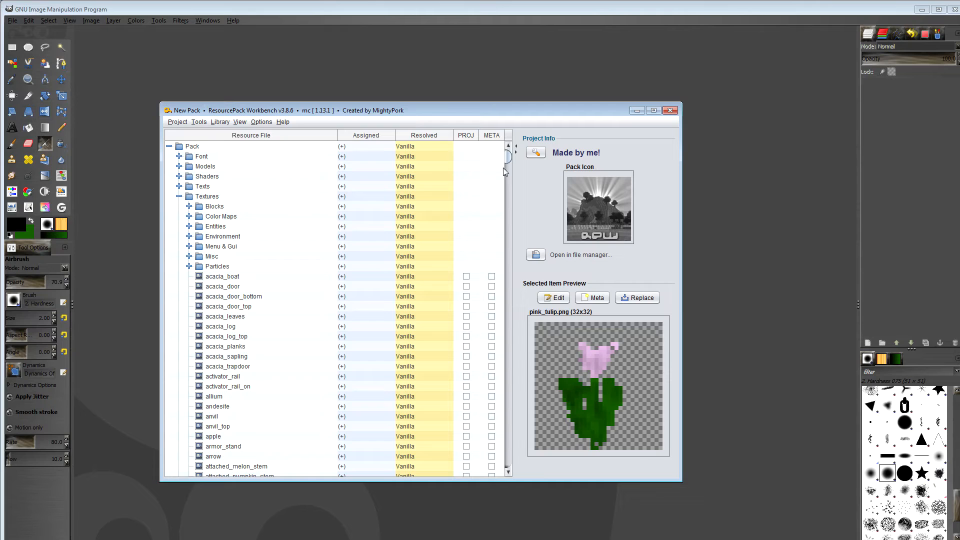
Export the project to Minecraft as New Pack with the "Use this pack alone" option, and dismiss the export windows.
left_click(178, 125)
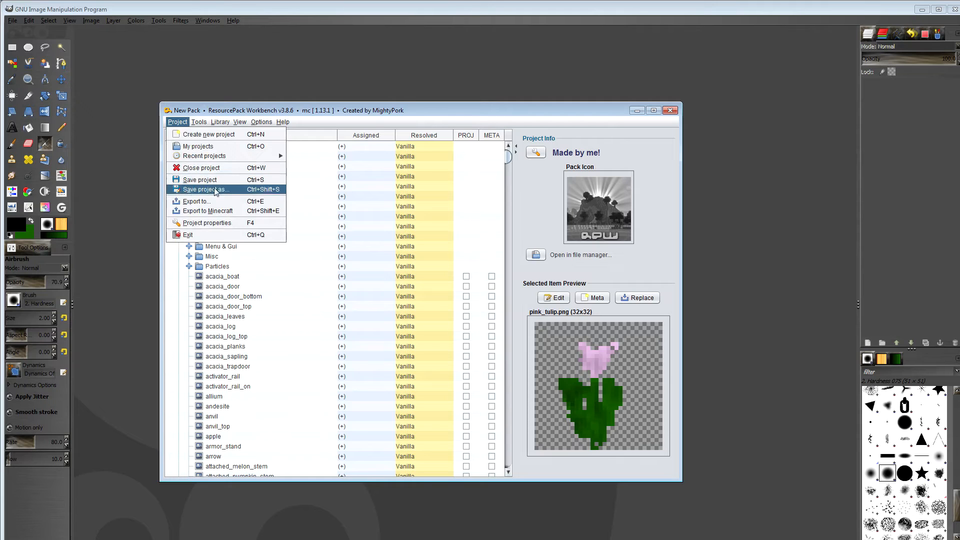
left_click(212, 211)
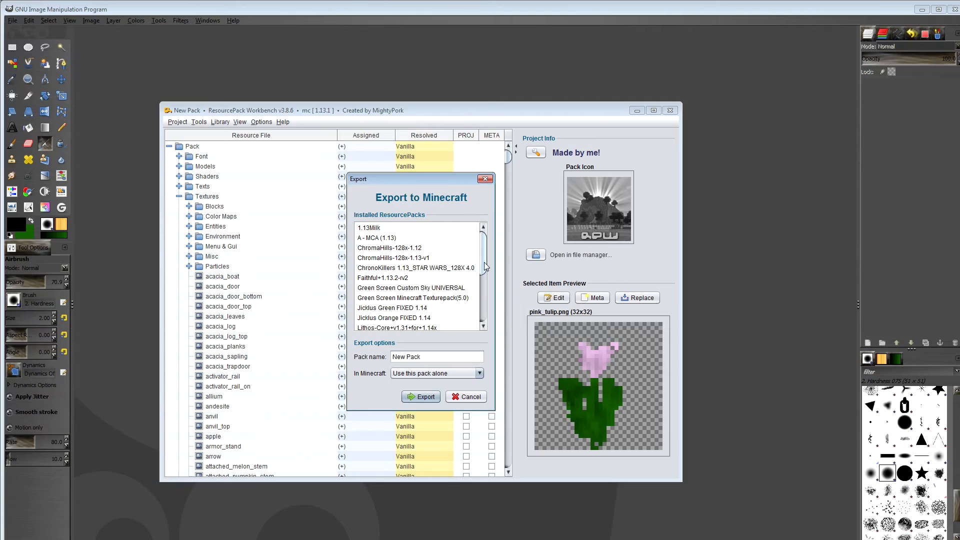
left_click_drag(485, 267, 487, 320)
triple_click(451, 357)
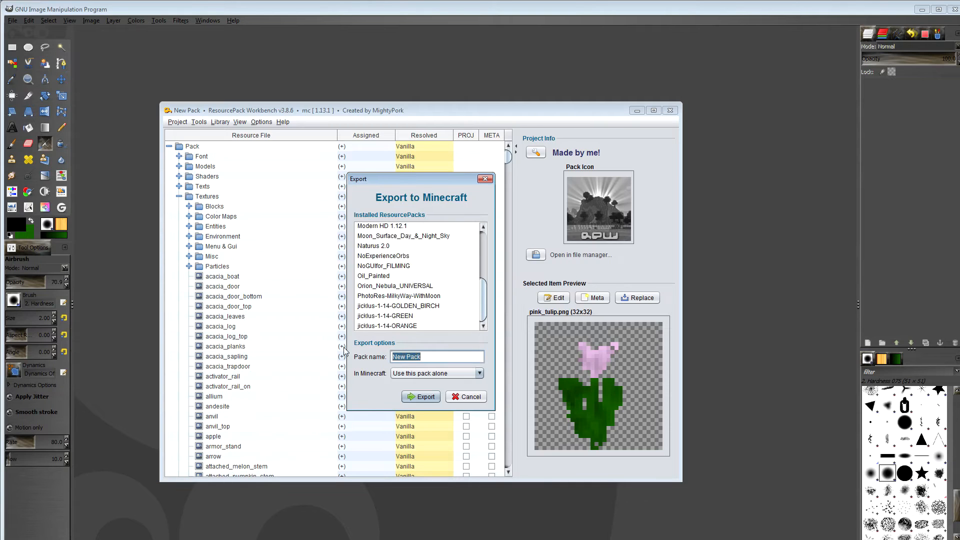
left_click(451, 374)
left_click(363, 385)
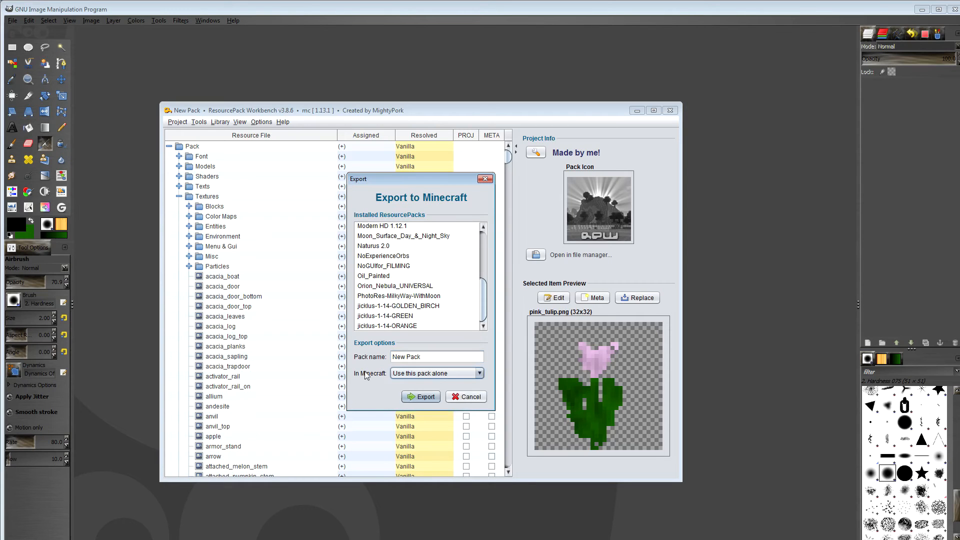
left_click(423, 397)
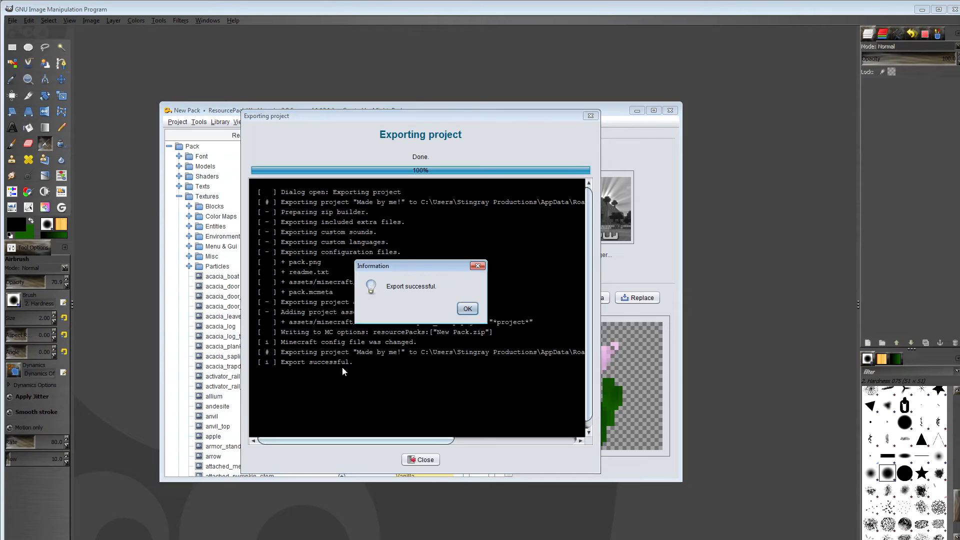
left_click(468, 310)
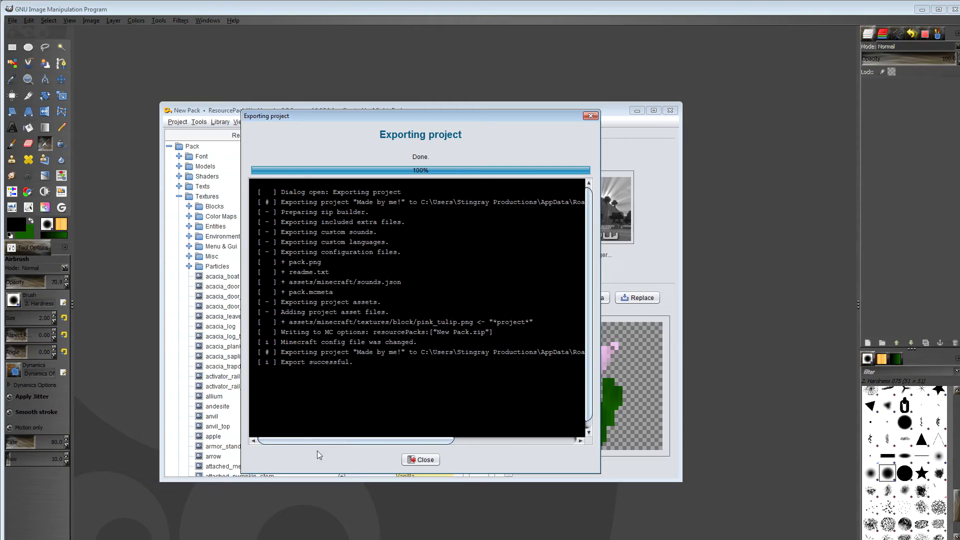
left_click(433, 460)
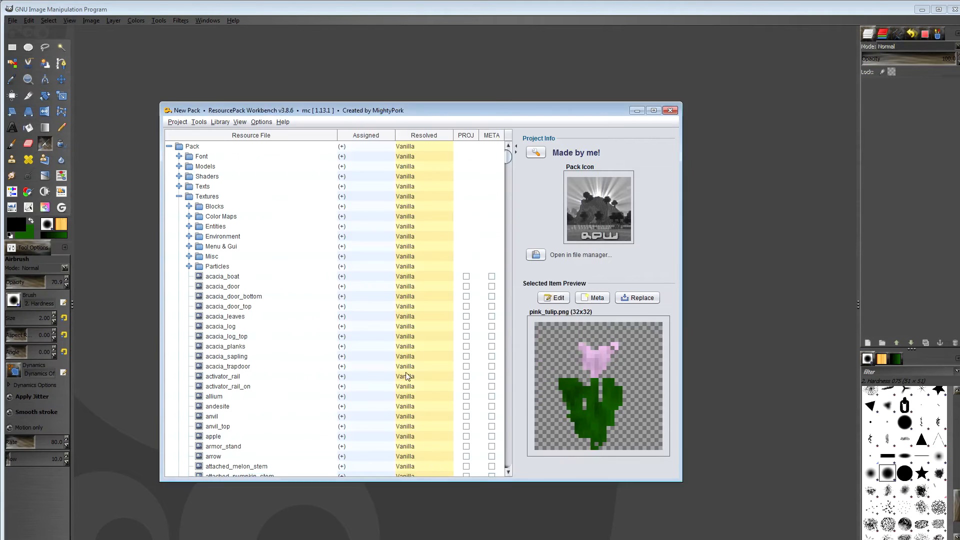
Collapse the Textures folder and preview the ambient3 sound among the pack's other resources.
left_click(179, 196)
scroll(252, 246, "down", 1)
scroll(251, 246, "down", 10)
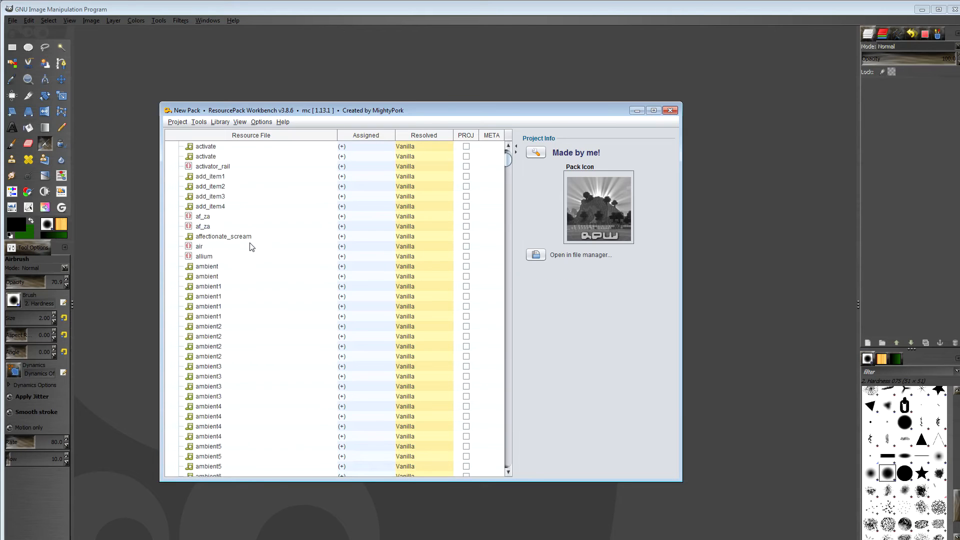
left_click(218, 269)
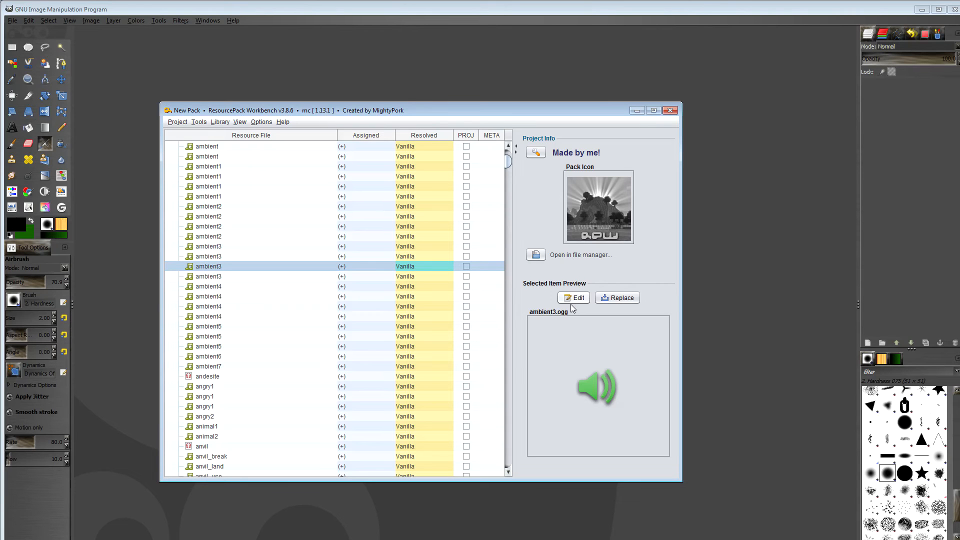
scroll(443, 255, "up", 10)
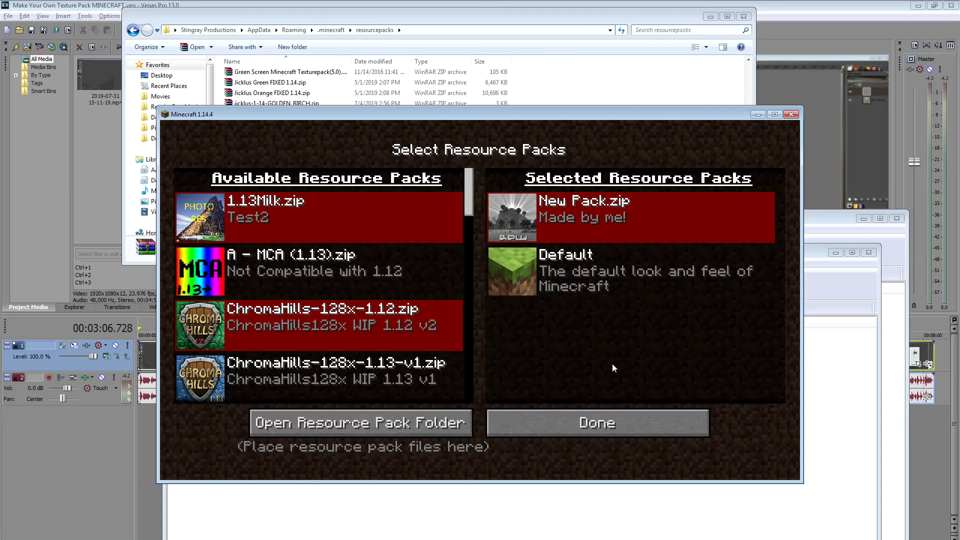
Bring the resourcepacks folder window forward to view New Pack.zip, and minimize the Minecraft window.
mouse_move(494, 231)
left_click(379, 19)
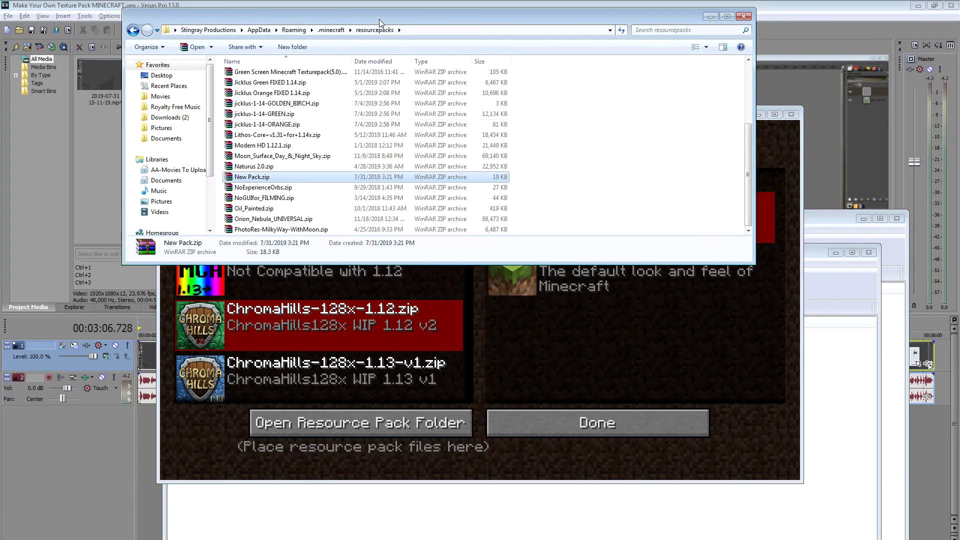
left_click(762, 117)
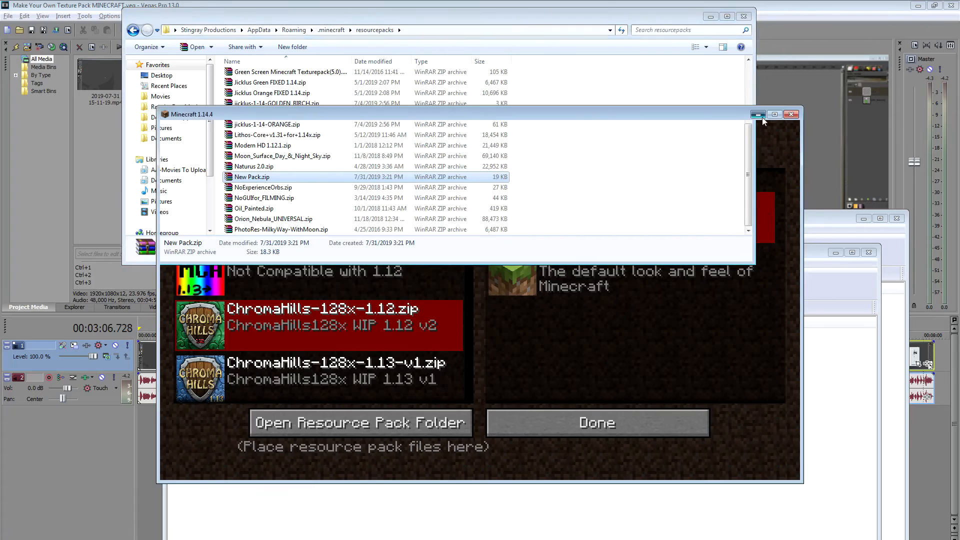
Minimize Minecraft, set pack_format to 4 in New Pack's pack.mcmeta file in Notepad++, and save the file.
left_click(759, 115)
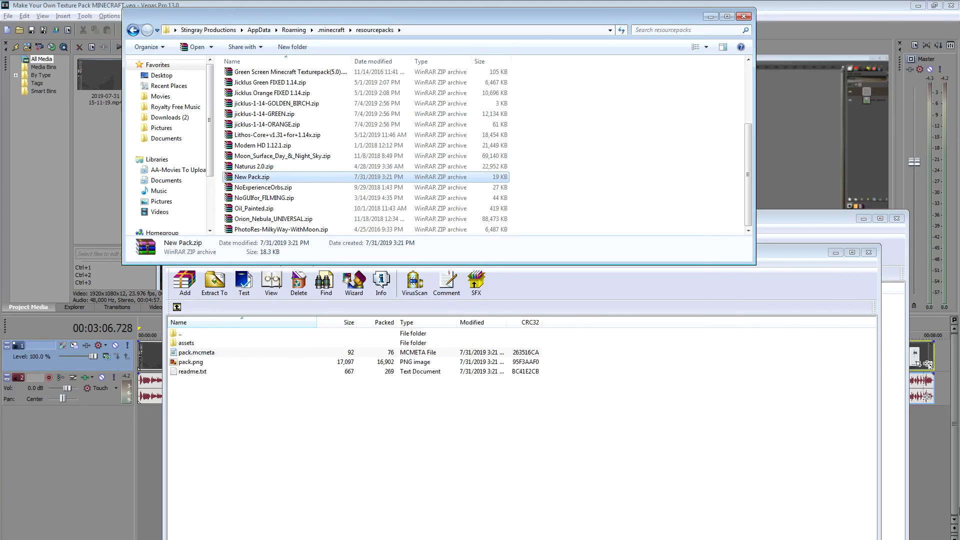
key("alt+Tab")
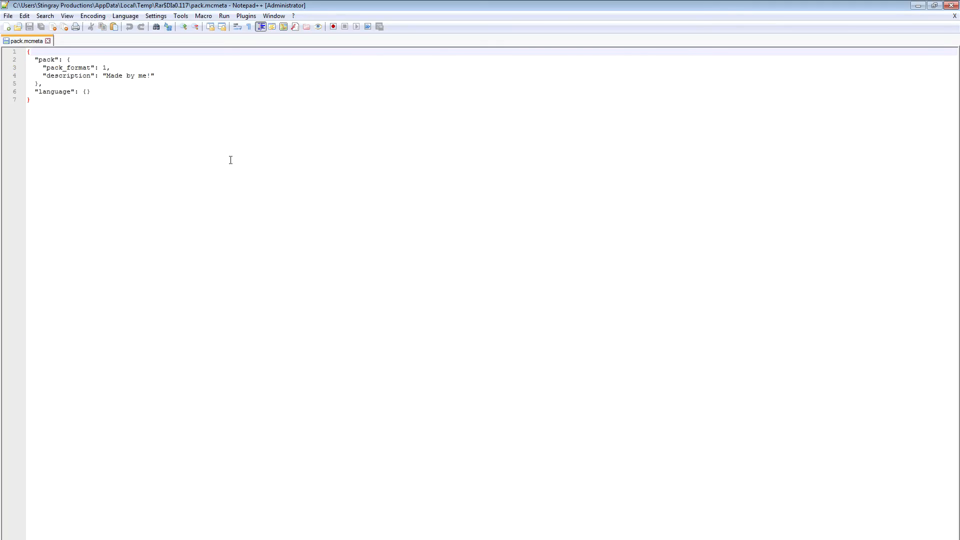
left_click(108, 67)
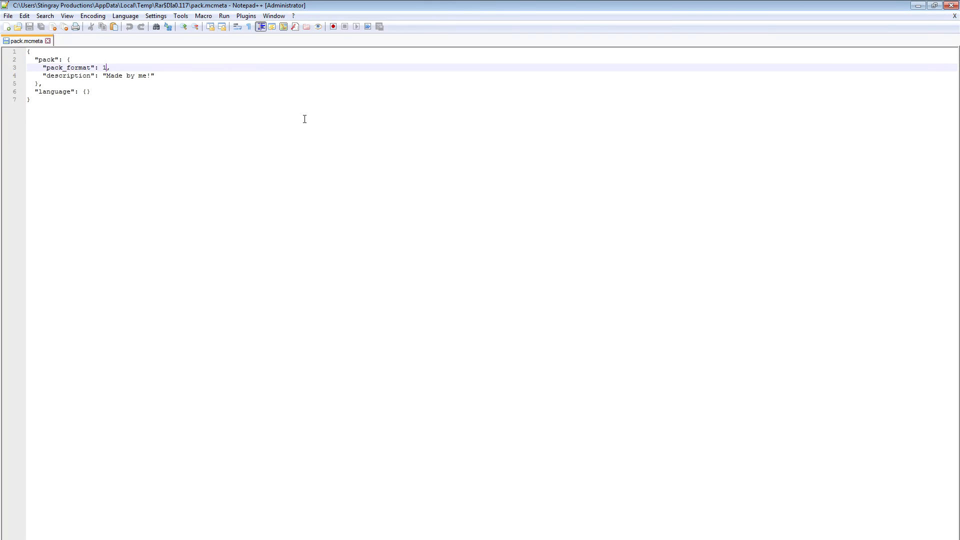
key("BackSpace")
type("4")
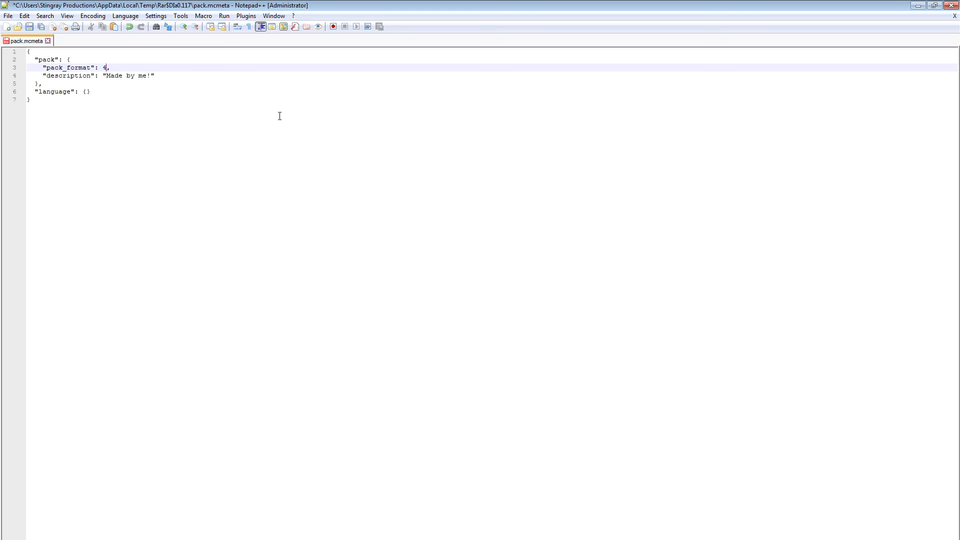
left_click(29, 28)
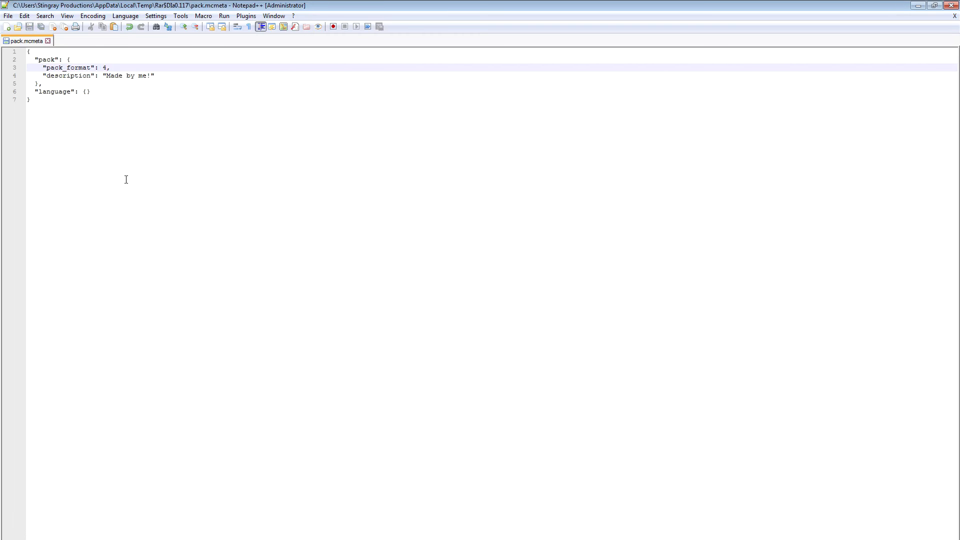
Switch to Minecraft, activate New Pack.zip as a selected resource pack, and apply it, returning to the title screen.
key("alt+Tab")
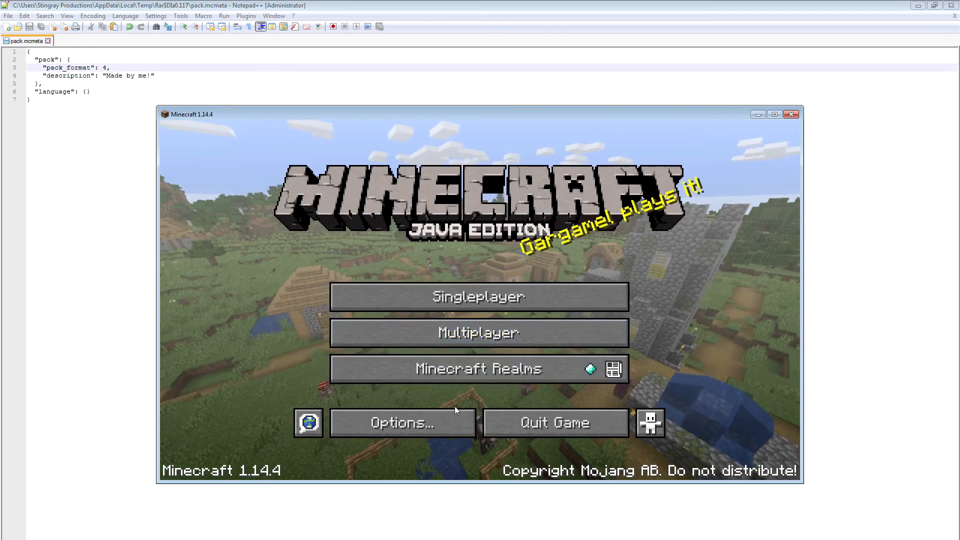
left_click(453, 416)
left_click(418, 364)
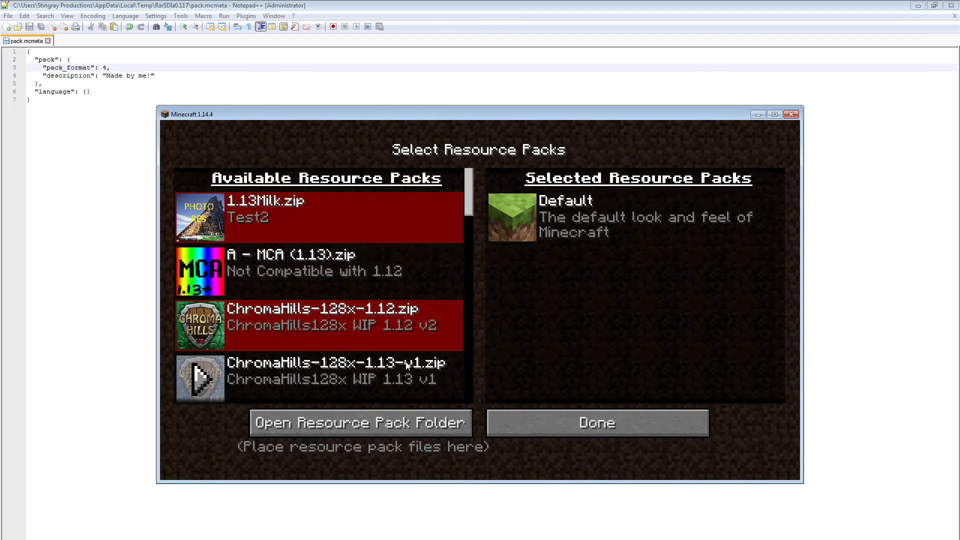
left_click_drag(469, 200, 496, 197)
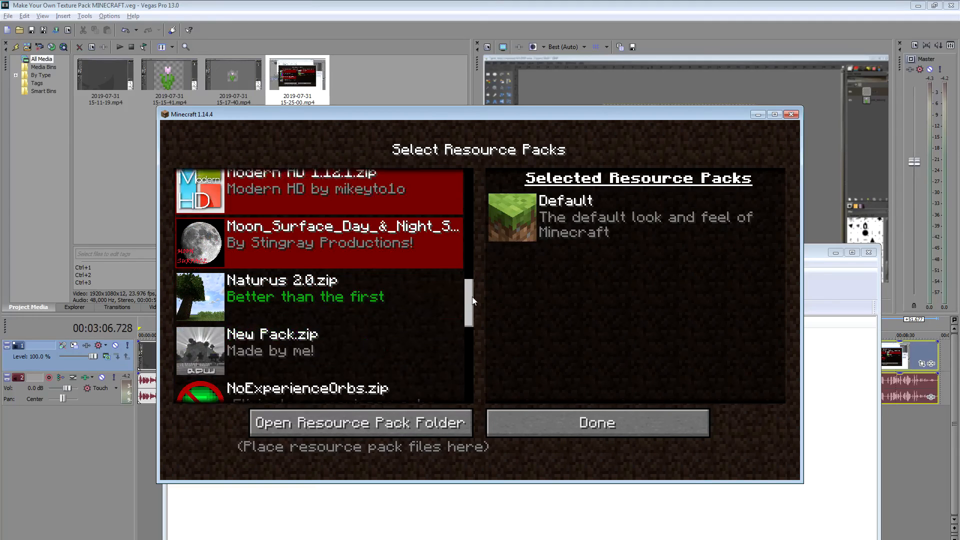
left_click_drag(472, 295, 472, 302)
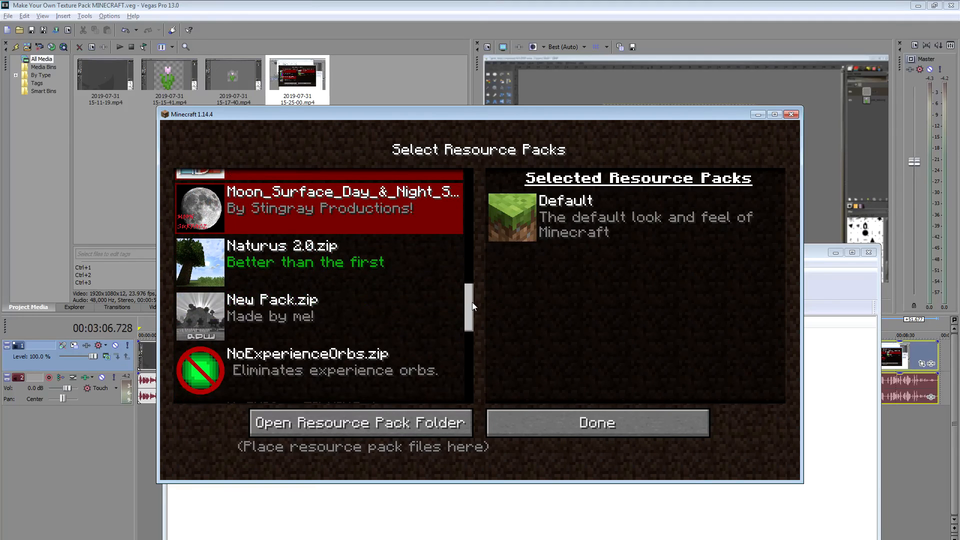
left_click(220, 318)
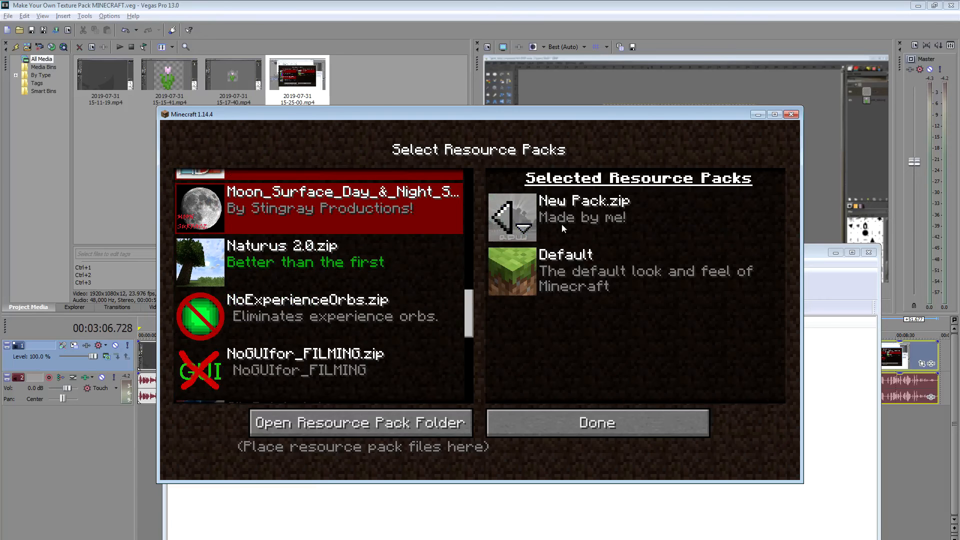
left_click(624, 419)
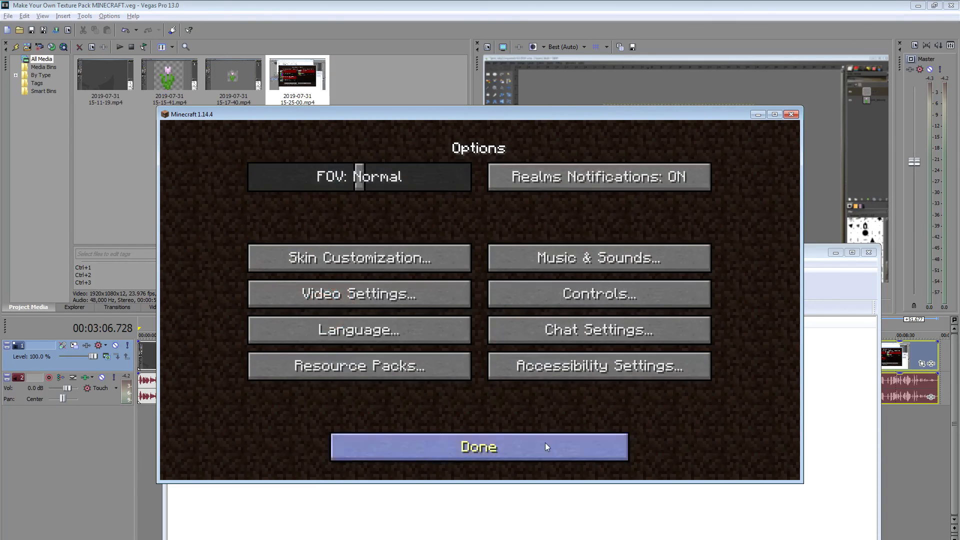
left_click(545, 442)
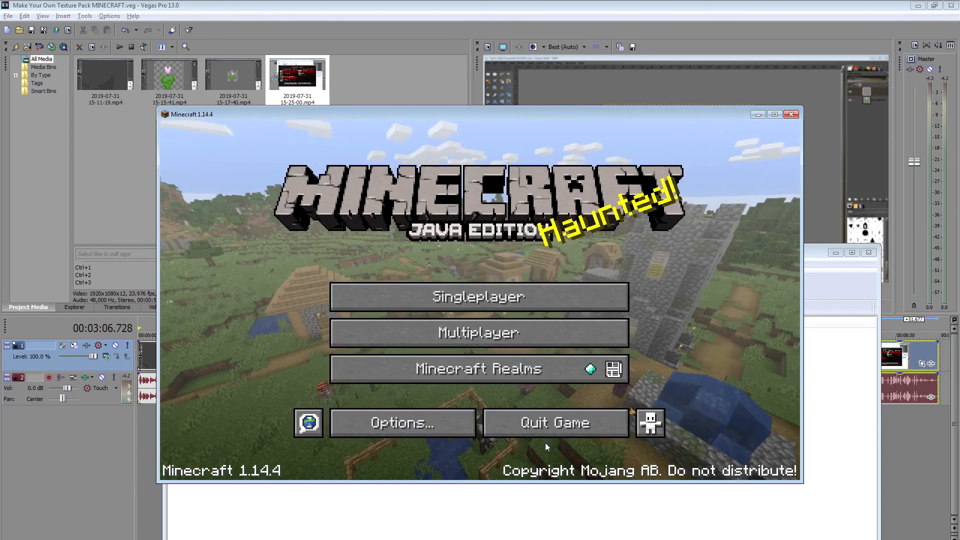
Load a saved singleplayer world and walk to an open grassy area.
left_click(514, 296)
left_click(431, 222)
left_click(425, 414)
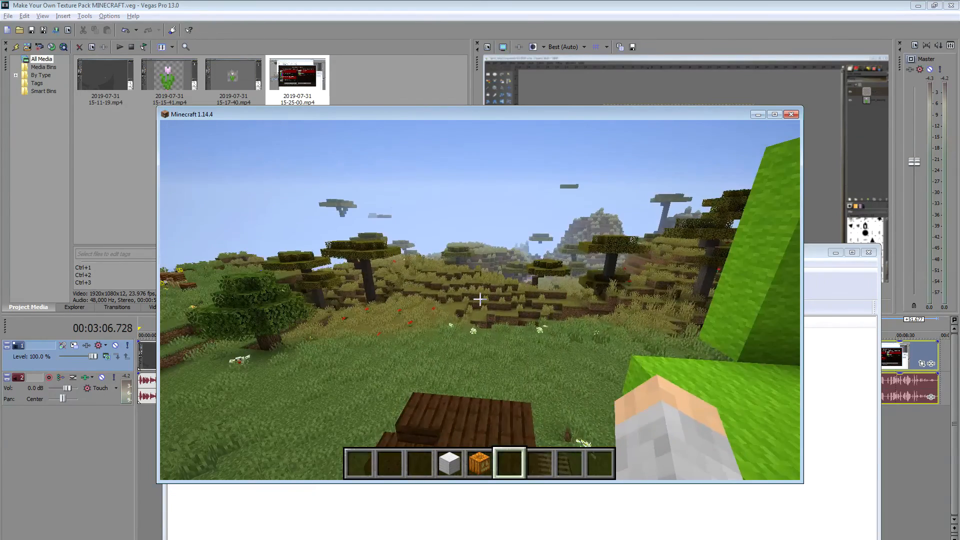
key("w")
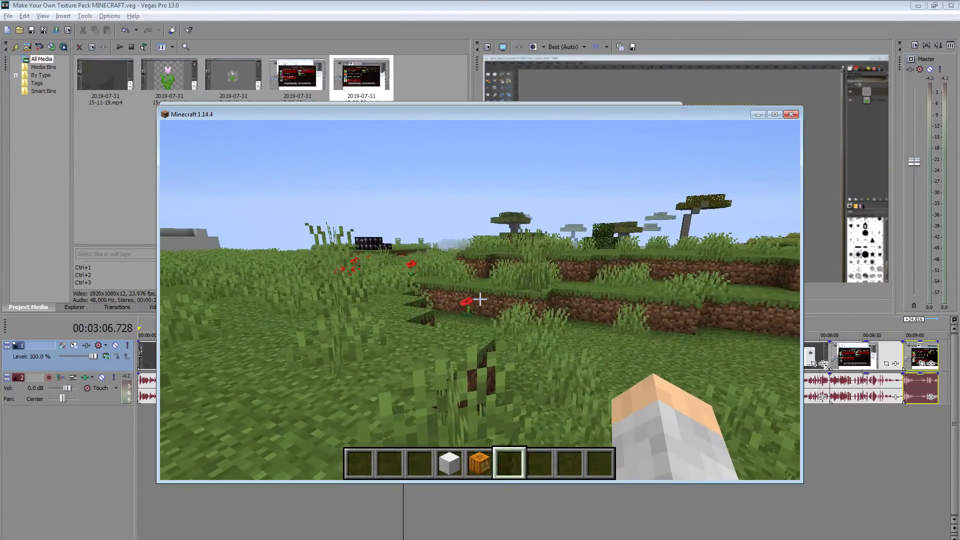
Search the creative inventory for pink items and put the pink tulip in the sixth hotbar slot.
key("e")
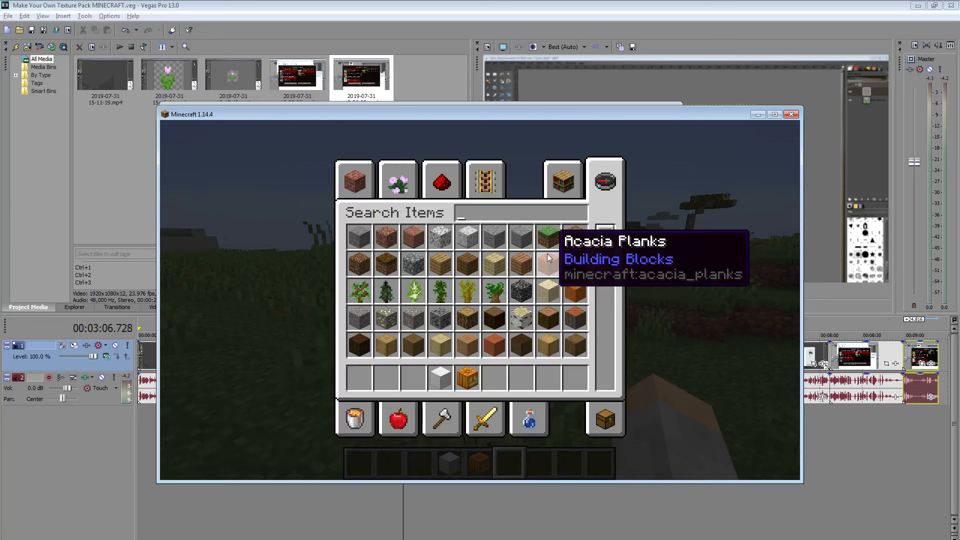
type("pink")
key("BackSpace")
left_click(384, 237)
left_click(494, 377)
key("Escape")
Plant four pink tulips close together on the grass.
right_click(480, 299)
key("w")
right_click(480, 299)
right_click(480, 299)
right_click(479, 299)
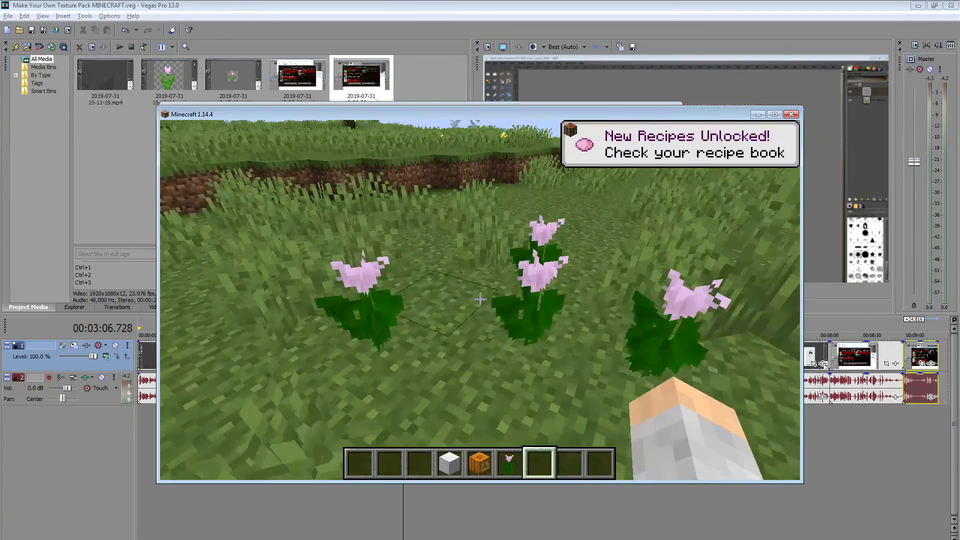
Walk around the planted pink tulips to examine their custom texture from several sides.
key("a")
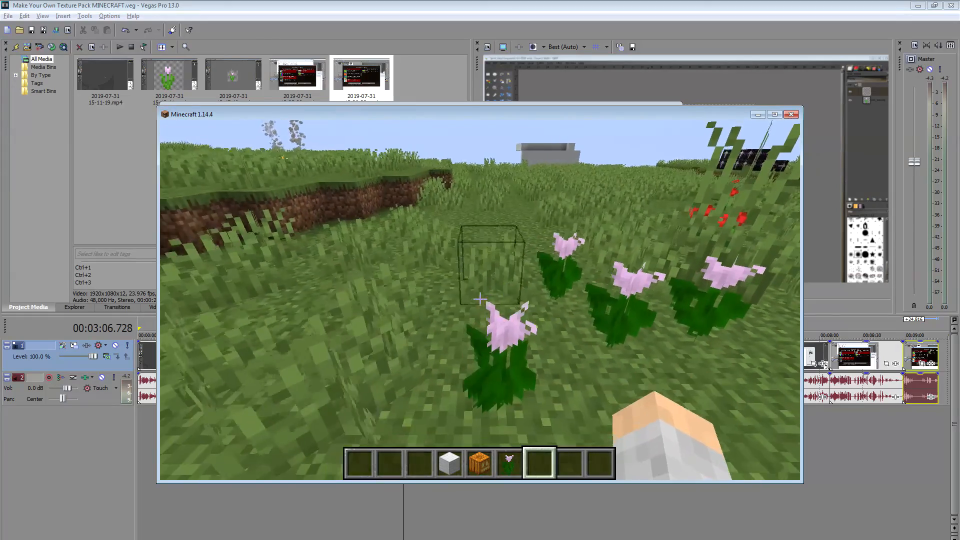
key("w")
key("a")
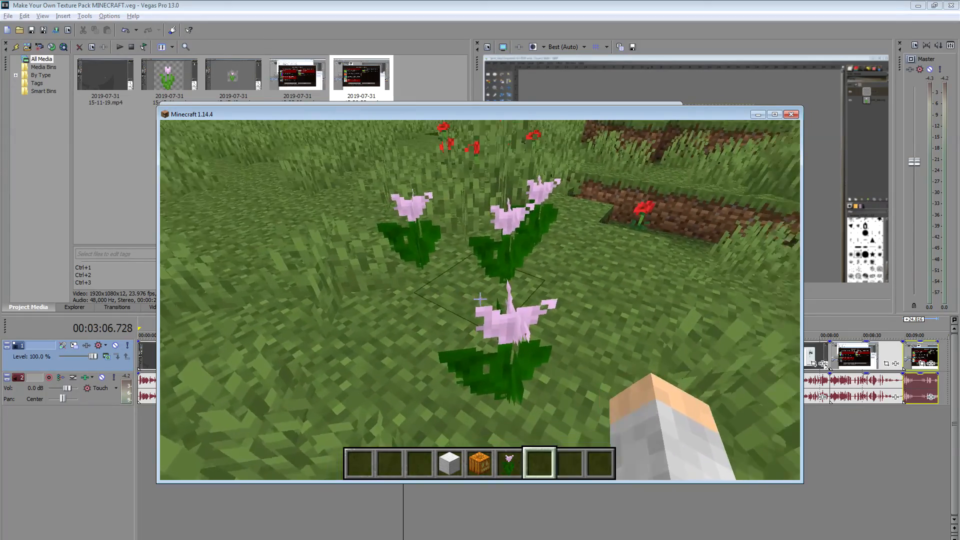
key("a")
key("w")
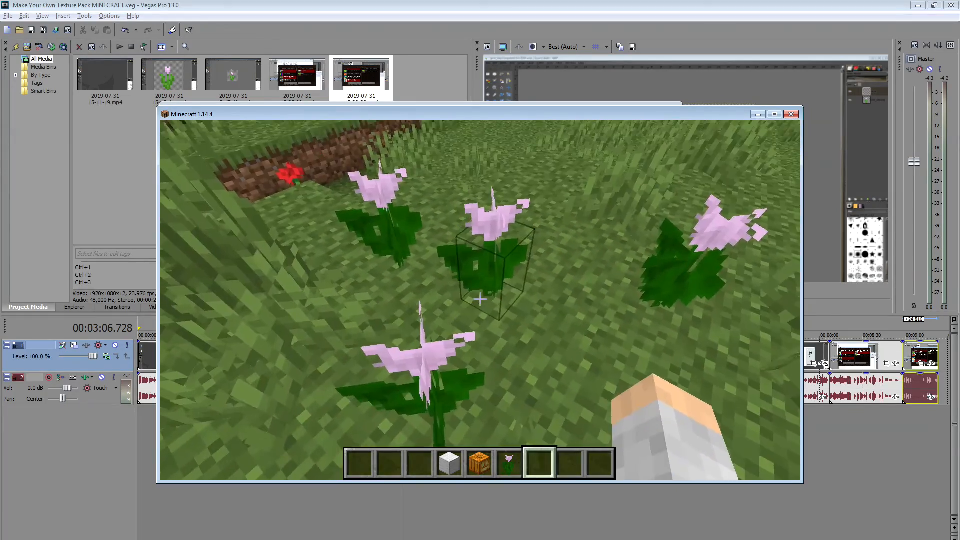
key("d")
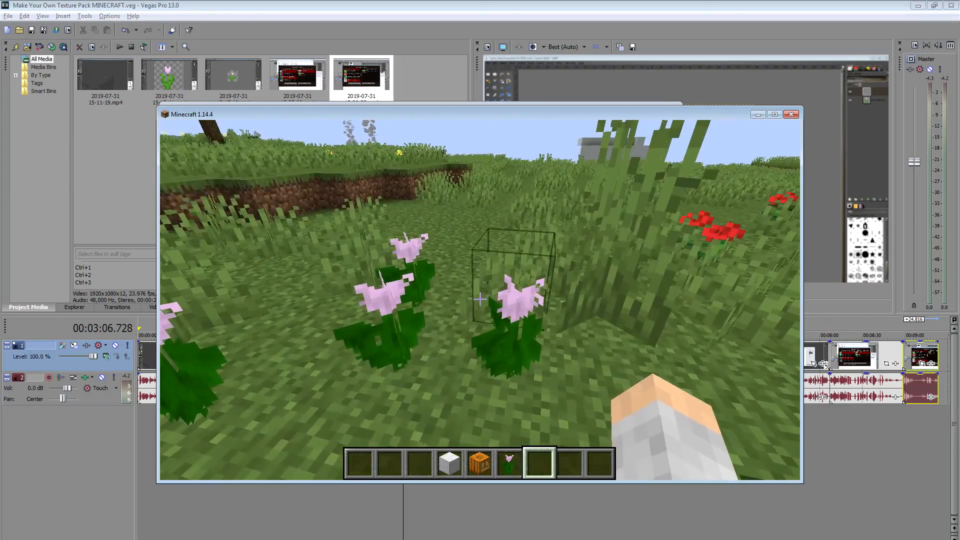
key("a")
key("a")
key("a")
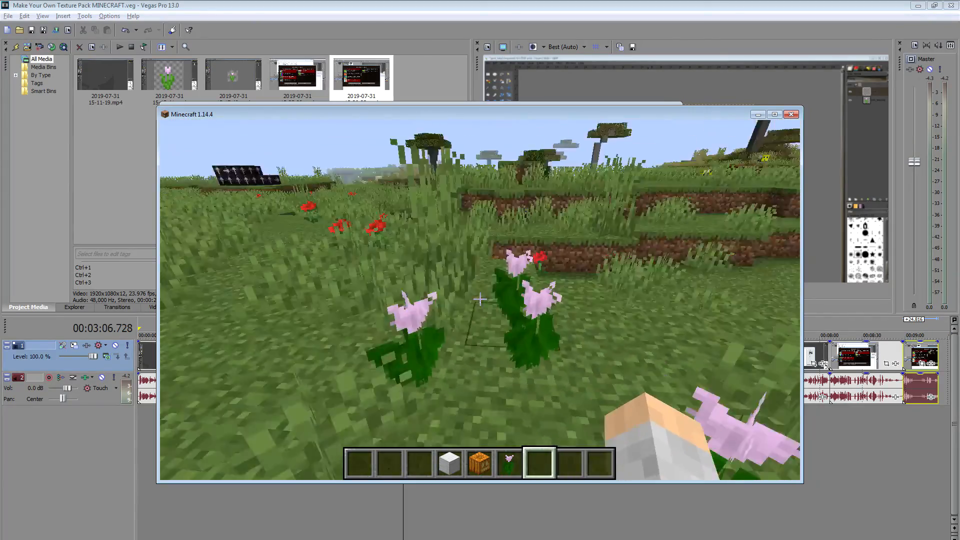
key("w")
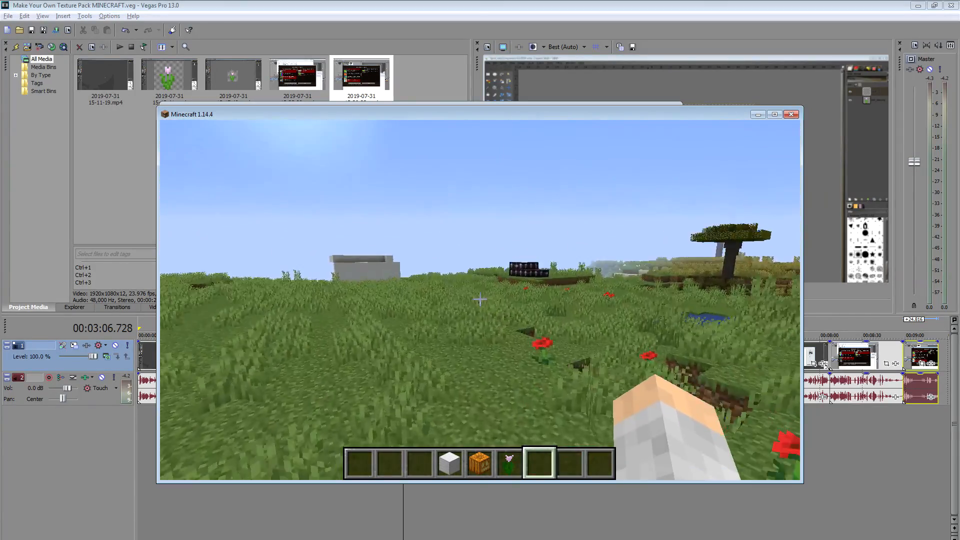
Switch to the front-facing third-person view and walk the character across the grassland.
key("F5")
key("F5")
key("w")
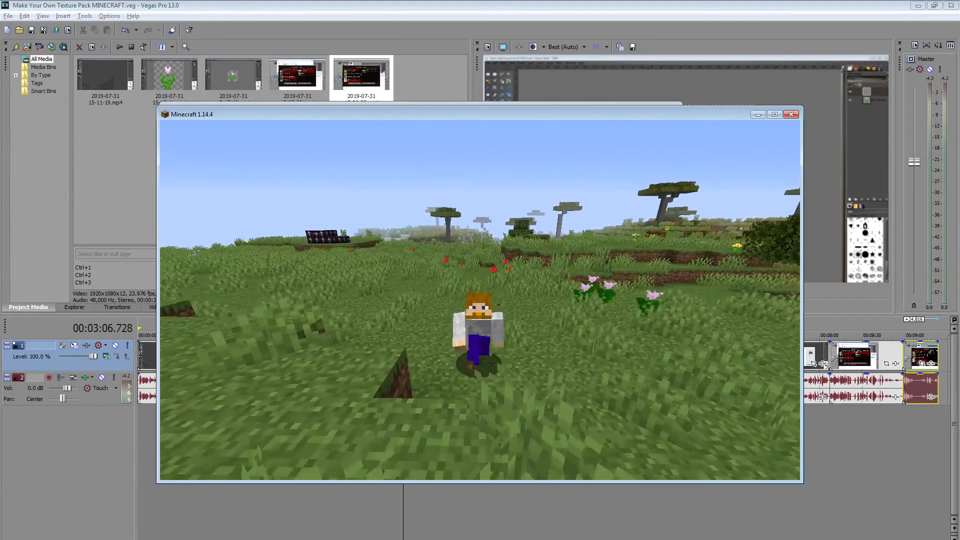
key("w")
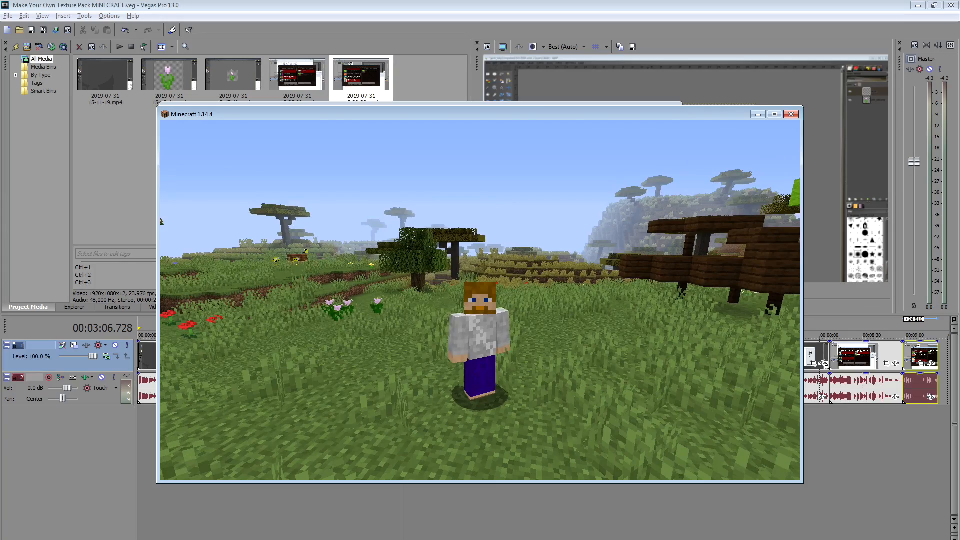
key("w")
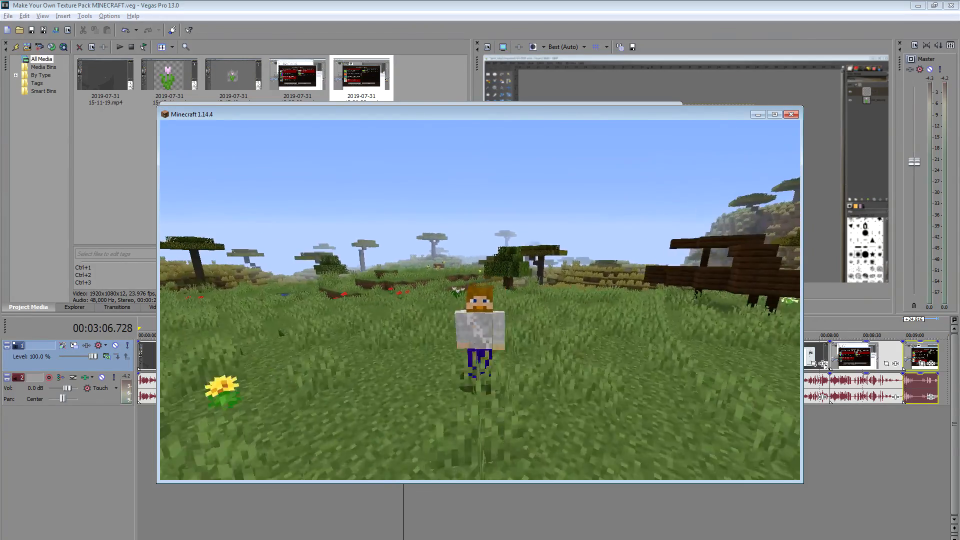